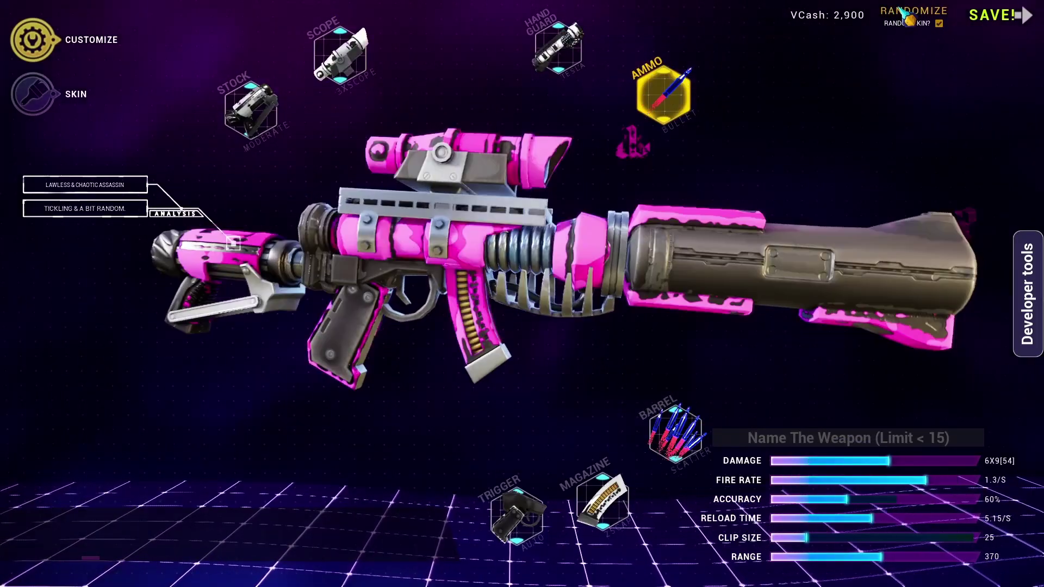
Step: Generate a series of randomized weapon builds with the random skin option enabled
click(903, 12)
click(904, 12)
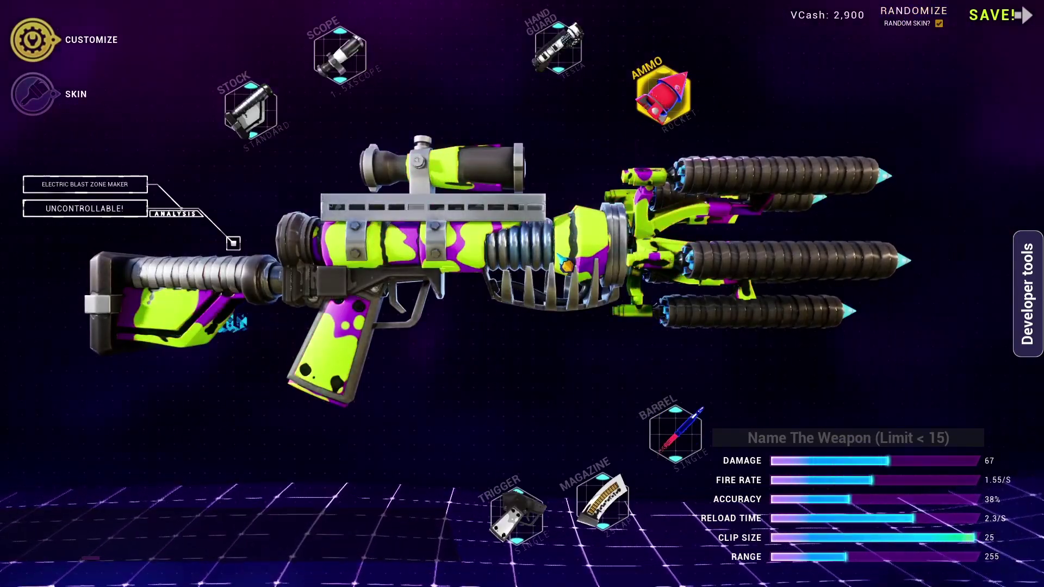
click(941, 11)
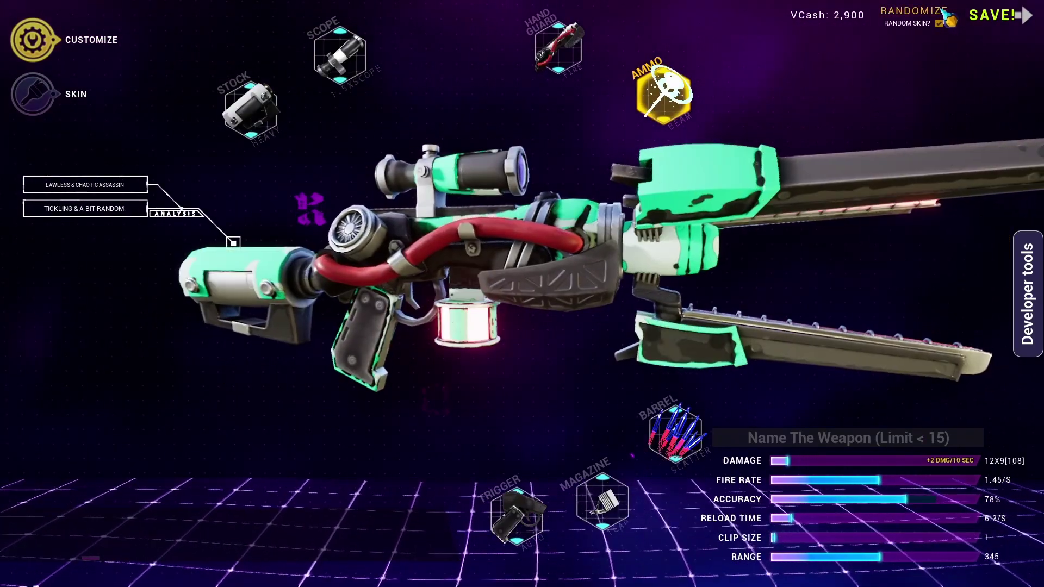
click(941, 10)
click(942, 9)
click(942, 9)
click(941, 9)
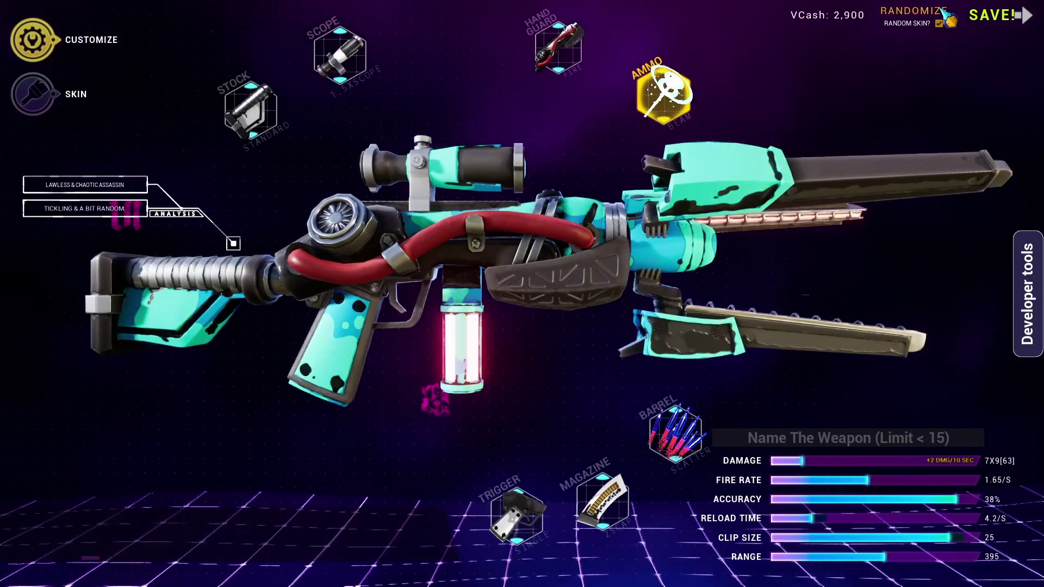
click(942, 12)
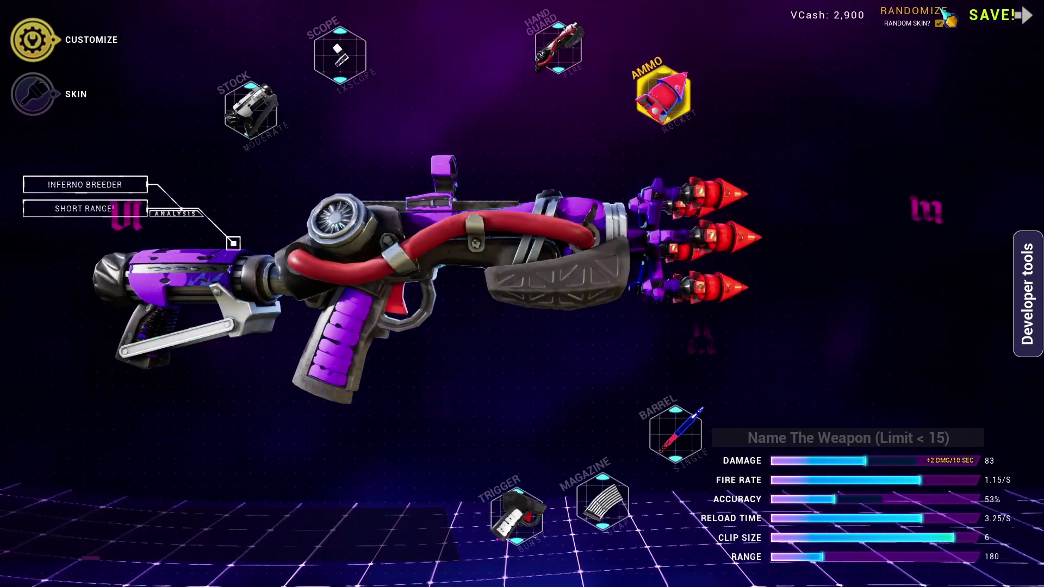
click(942, 11)
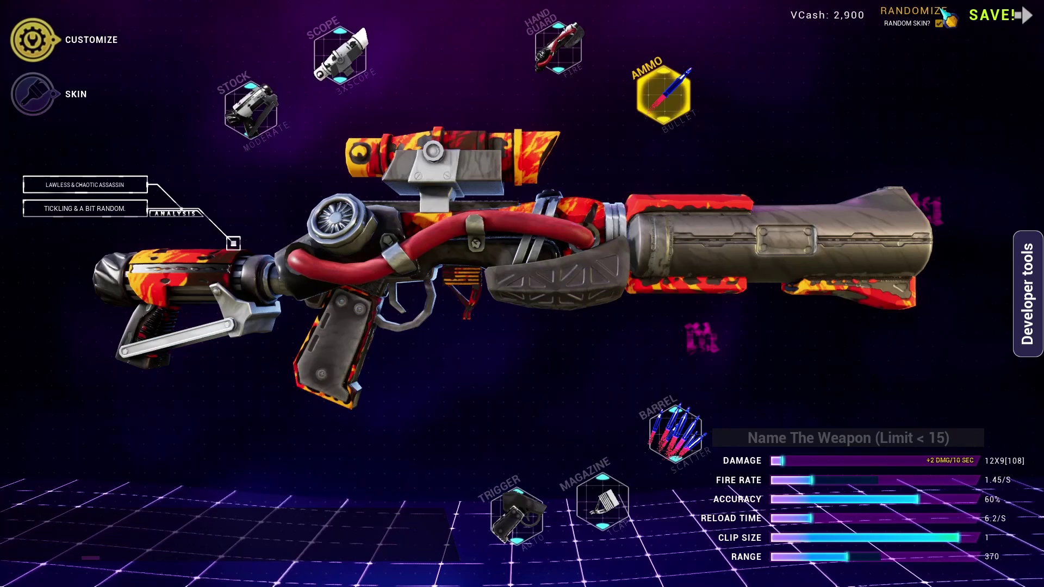
click(942, 11)
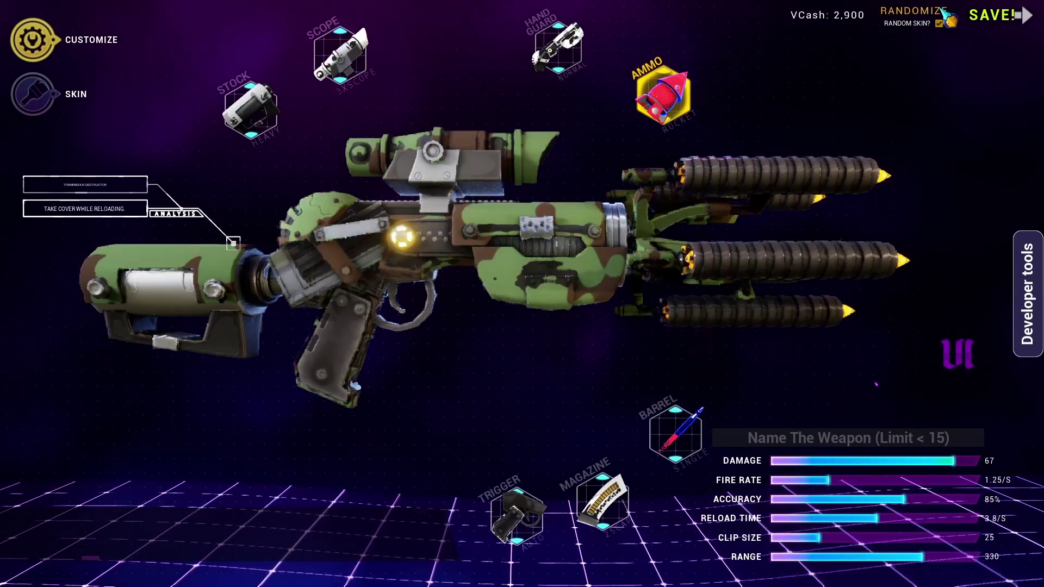
click(945, 12)
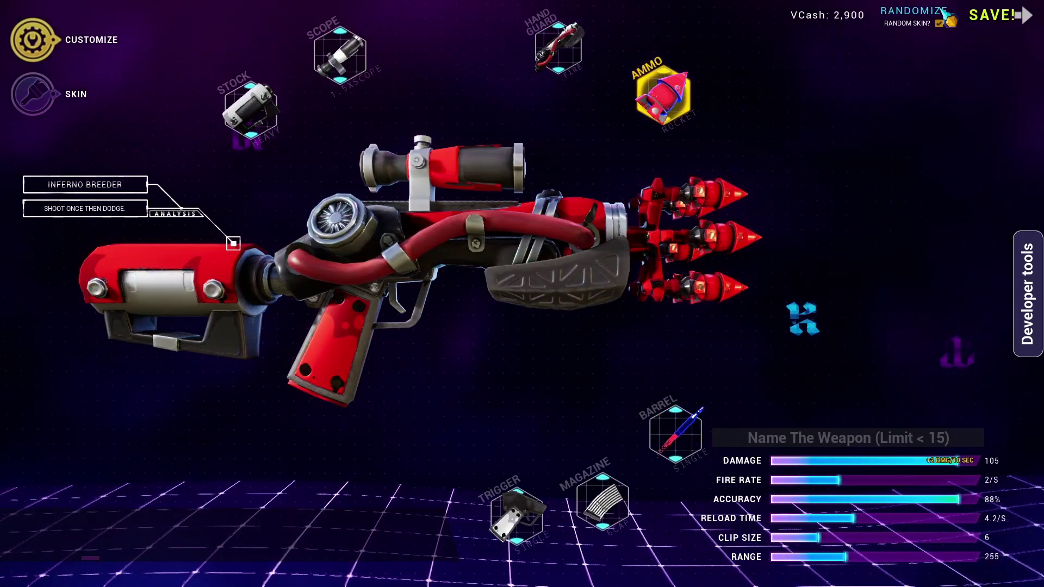
click(945, 12)
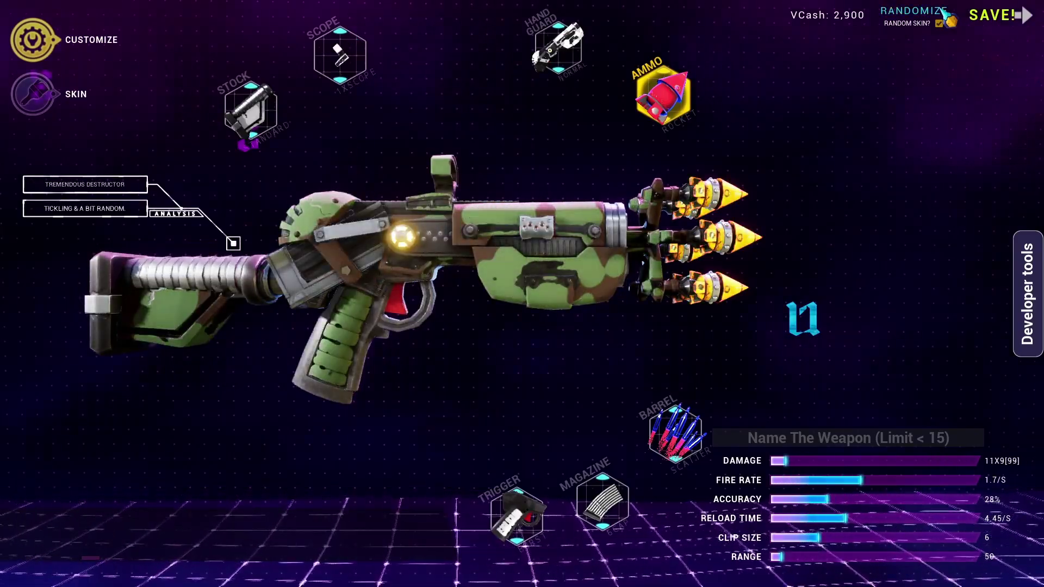
click(944, 12)
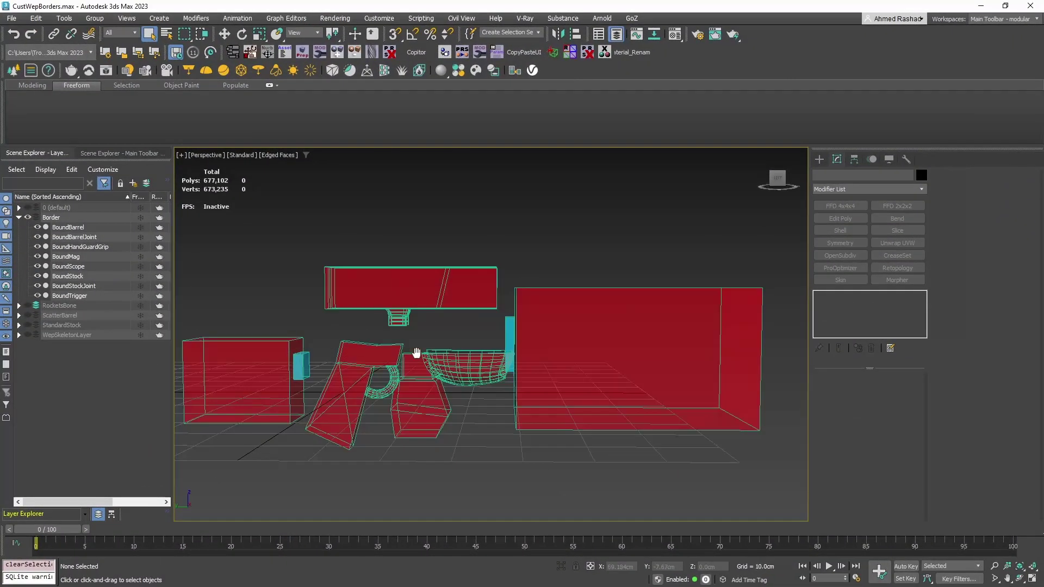
Step: Examine the weapon's bounding volumes for the hand guard grip, stock and barrel
middle_drag(417, 353, 424, 355)
alt+middle_drag(544, 344, 526, 353)
click(530, 353)
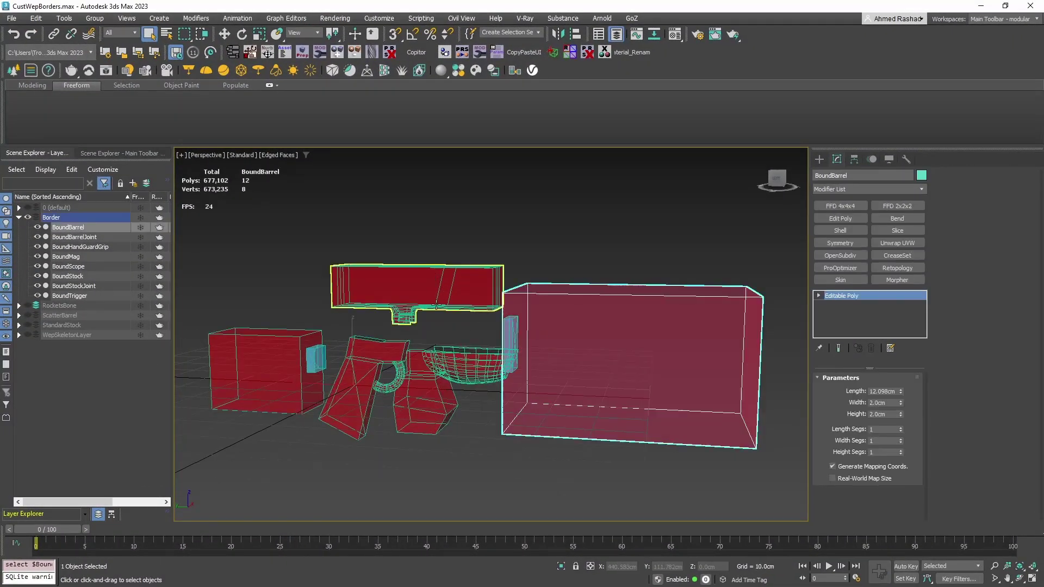
click(423, 413)
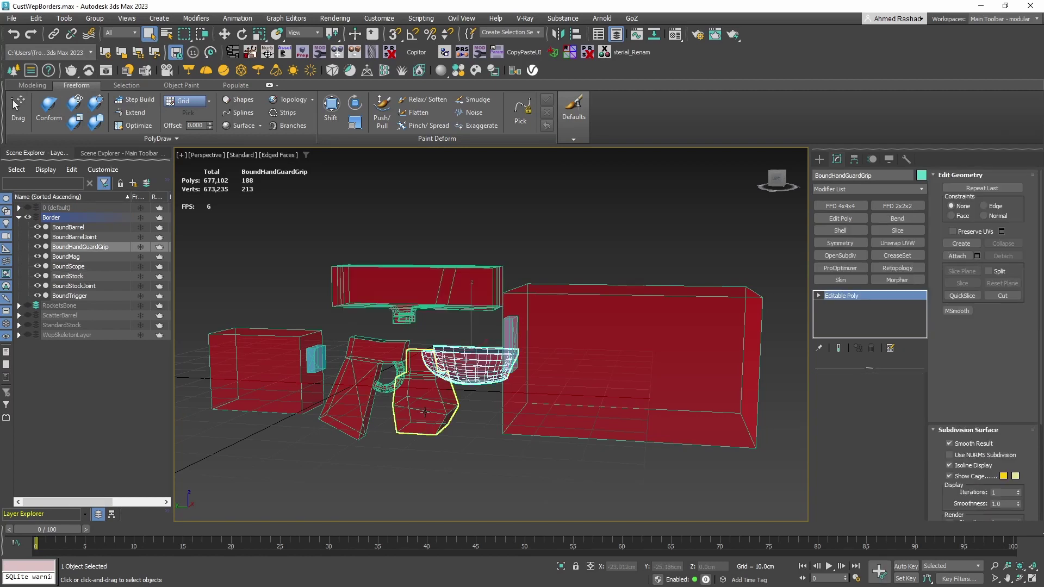
click(368, 393)
click(271, 368)
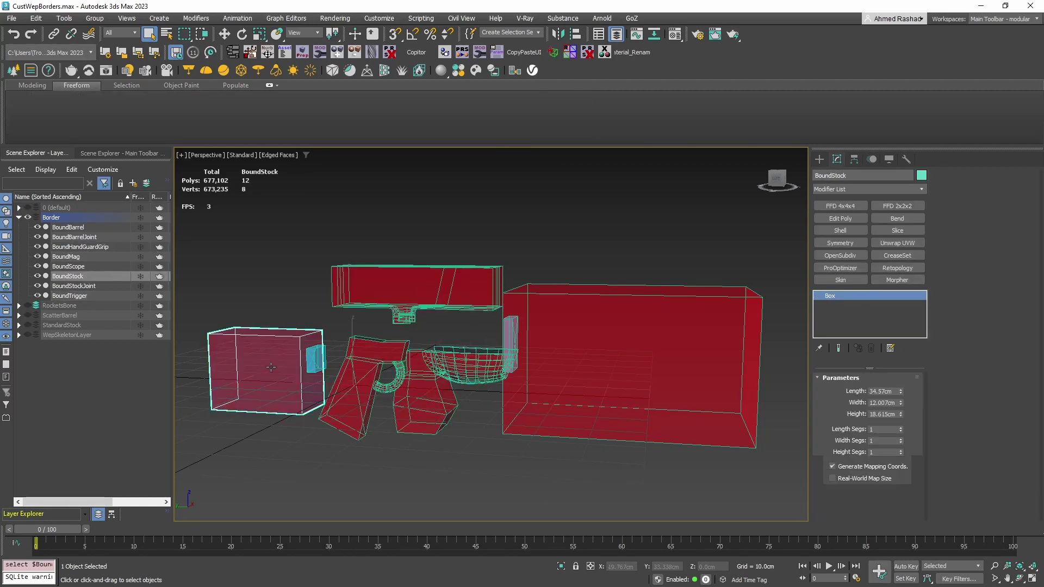
click(453, 341)
mouse_move(453, 341)
alt+middle_down()
mouse_move(468, 342)
mouse_move(446, 343)
alt+middle_up()
click(594, 336)
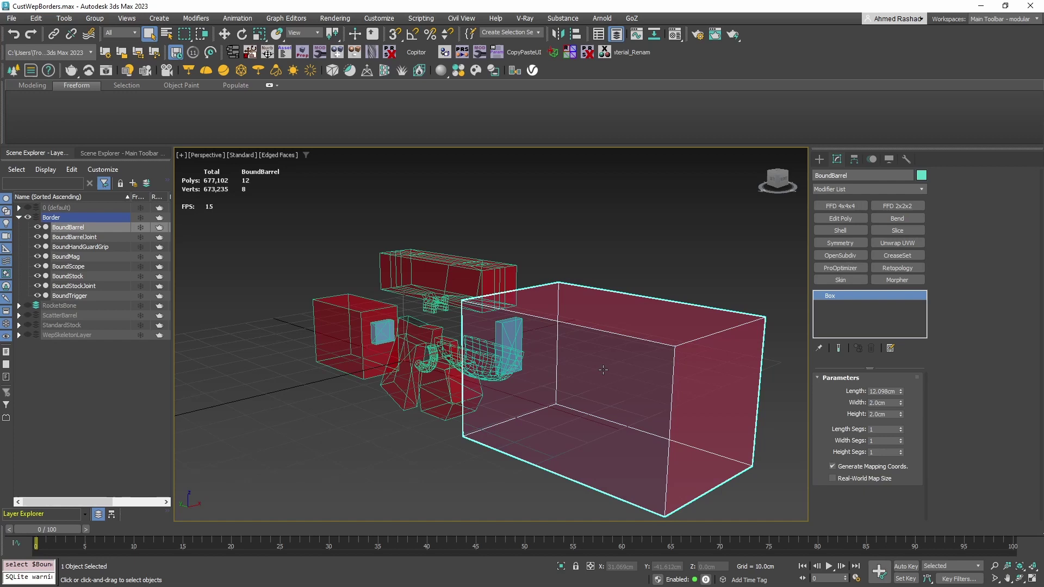
alt+middle_drag(594, 335, 578, 356)
scroll(578, 357, up, 5)
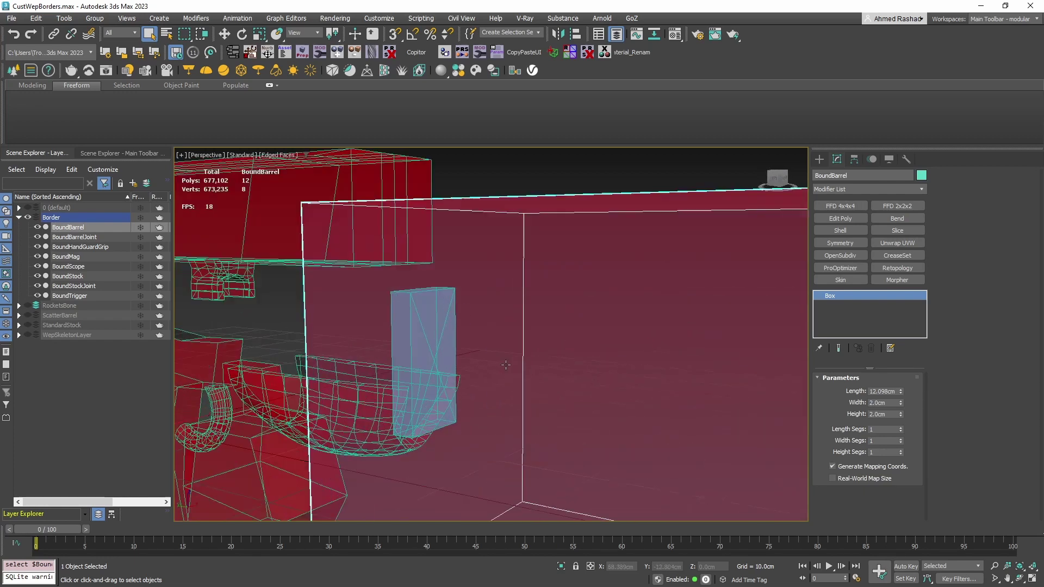
Step: Examine the BoundBarrelJoint plate and the centre point where its diagonal edges cross
mouse_move(449, 347)
mouse_down()
mouse_move(417, 336)
mouse_move(447, 323)
mouse_up()
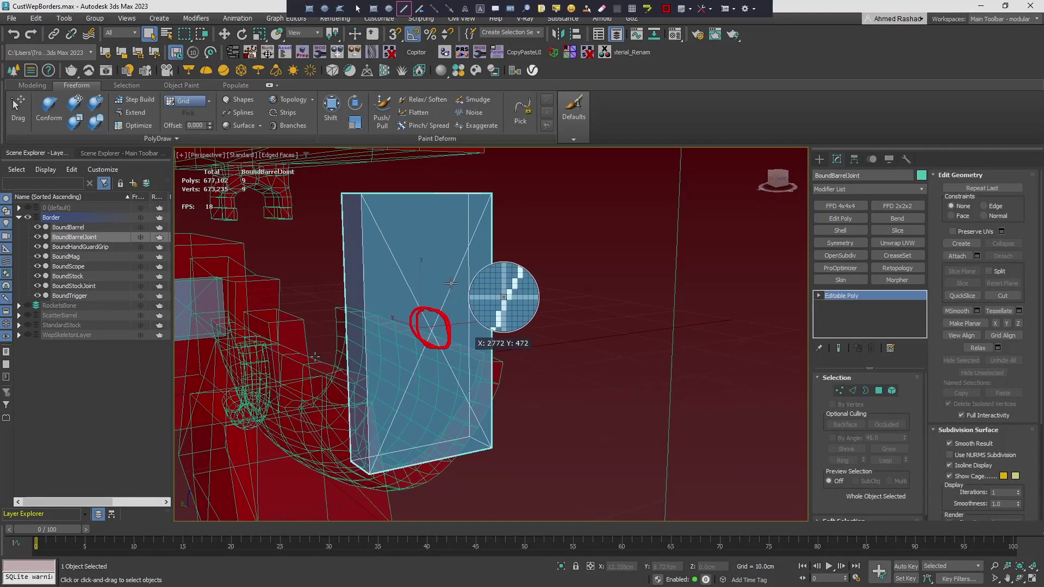
drag(458, 269, 413, 368)
drag(409, 293, 453, 371)
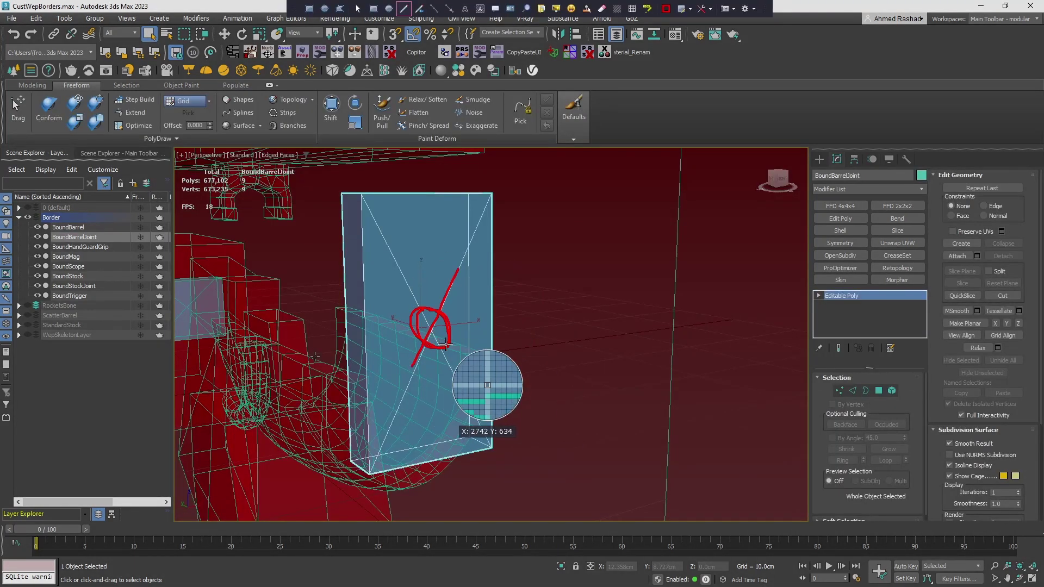
scroll(430, 328, down, 10)
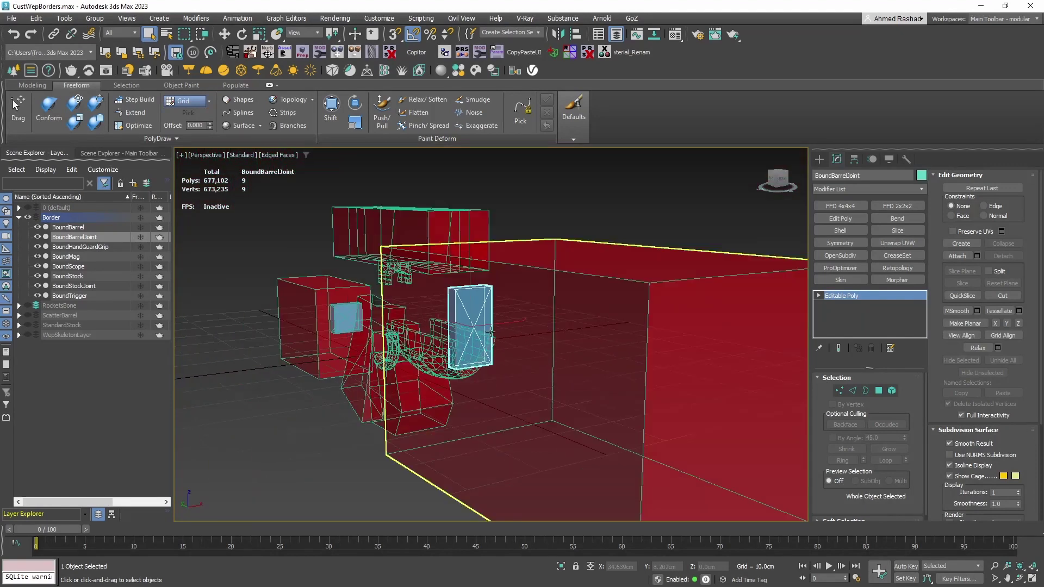
alt+middle_drag(532, 328, 518, 336)
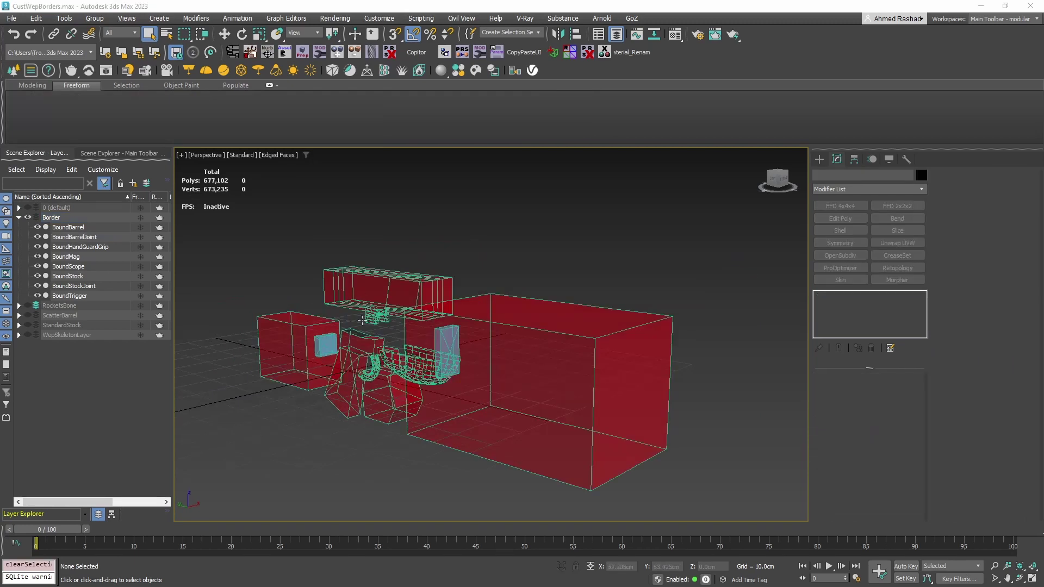
Step: Hide BoundBarrel and create an upright tube with an outer radius of about 6.2 cm in front of the barrel joint
alt+middle_drag(472, 351, 716, 305)
click(511, 354)
click(37, 228)
click(820, 159)
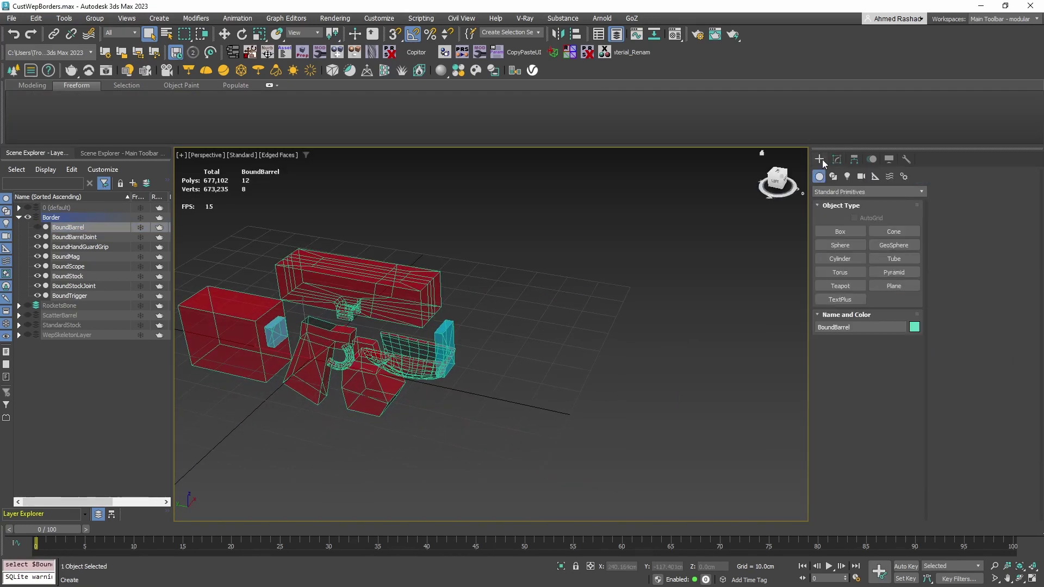
click(894, 260)
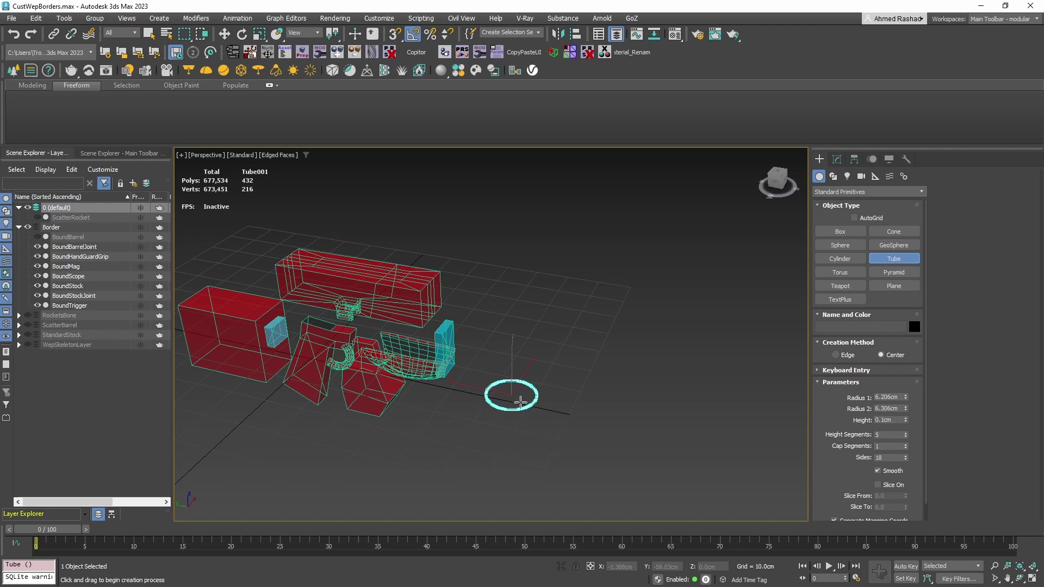
click(518, 397)
click(531, 262)
right_click(515, 301)
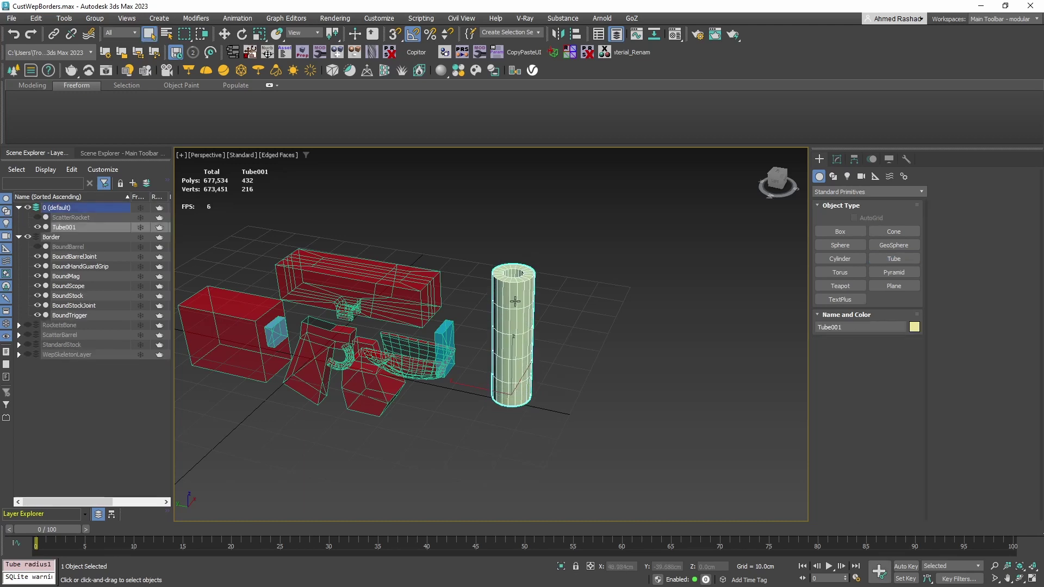
Step: Rotate the tube 90 degrees about the X axis so it lies along the barrel direction, ready for moving
drag(542, 372, 600, 384)
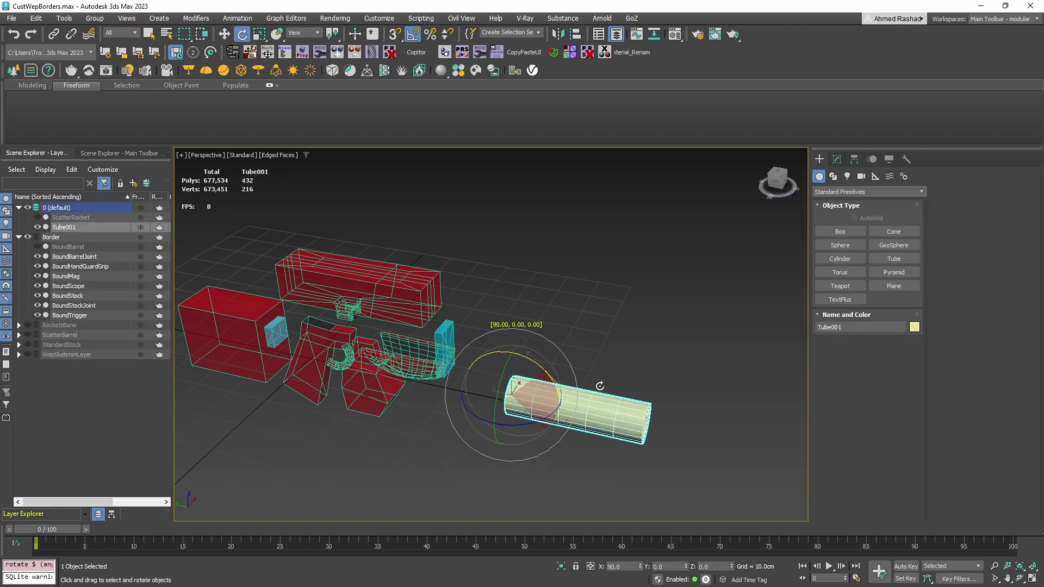
alt+middle_drag(600, 385, 576, 381)
key(w)
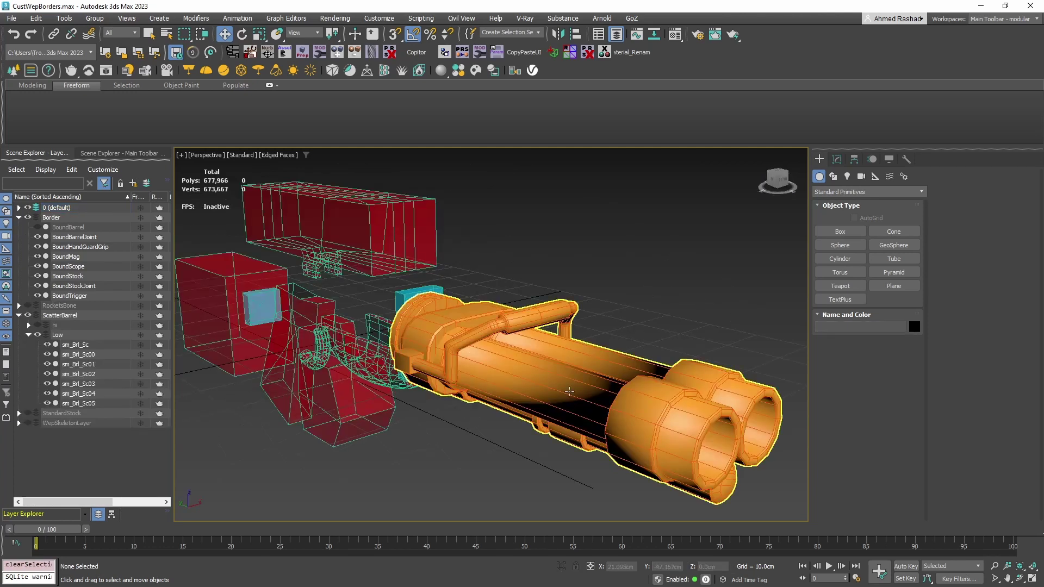
Step: Show BoundBarrel and relocate the pivot of sm_Brl_Sc to the world origin at 0, 0, 0
click(512, 390)
click(38, 227)
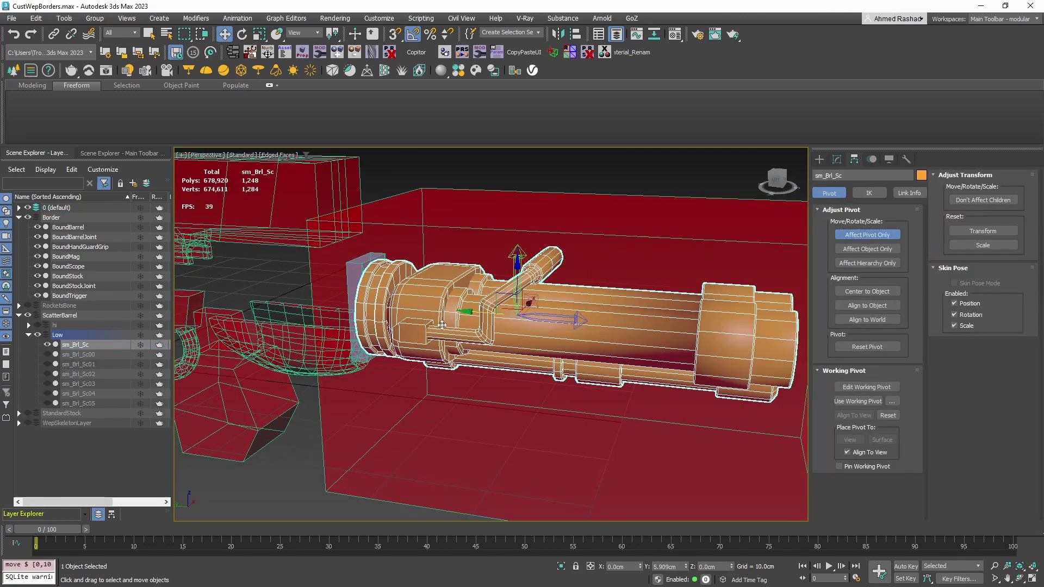
drag(442, 325, 326, 319)
middle_drag(370, 381, 598, 381)
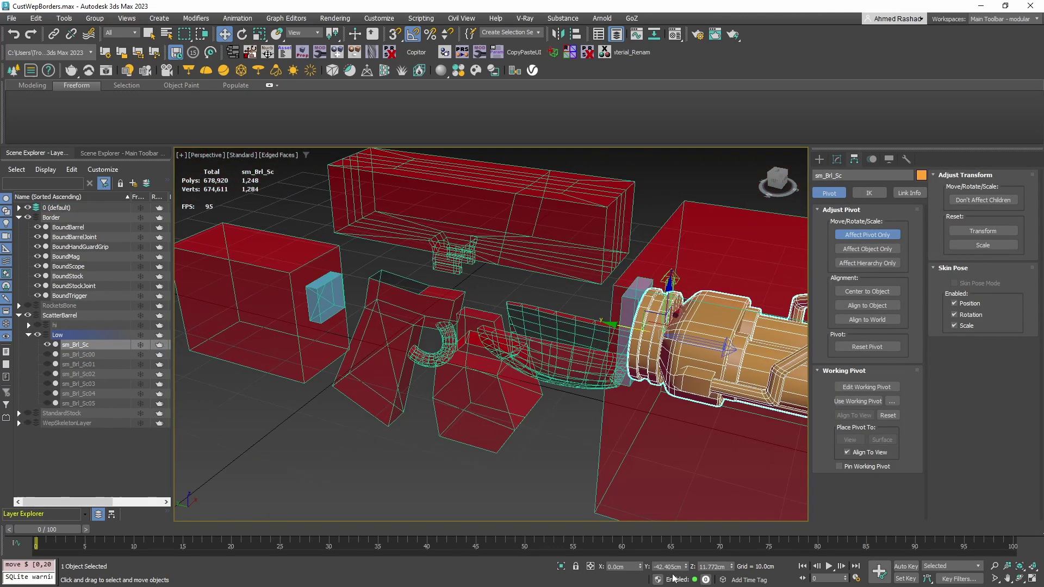
key(Return)
middle_drag(495, 400, 326, 383)
click(867, 235)
alt+middle_drag(522, 430, 420, 417)
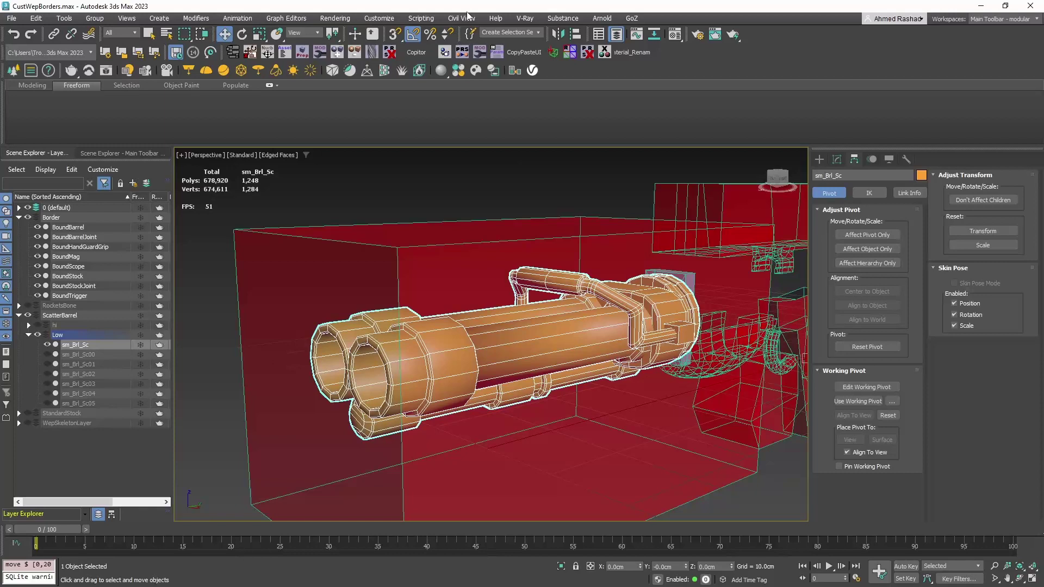
Step: Show the low-poly scatter barrel pieces and clear the face selection in their UV layout
click(37, 335)
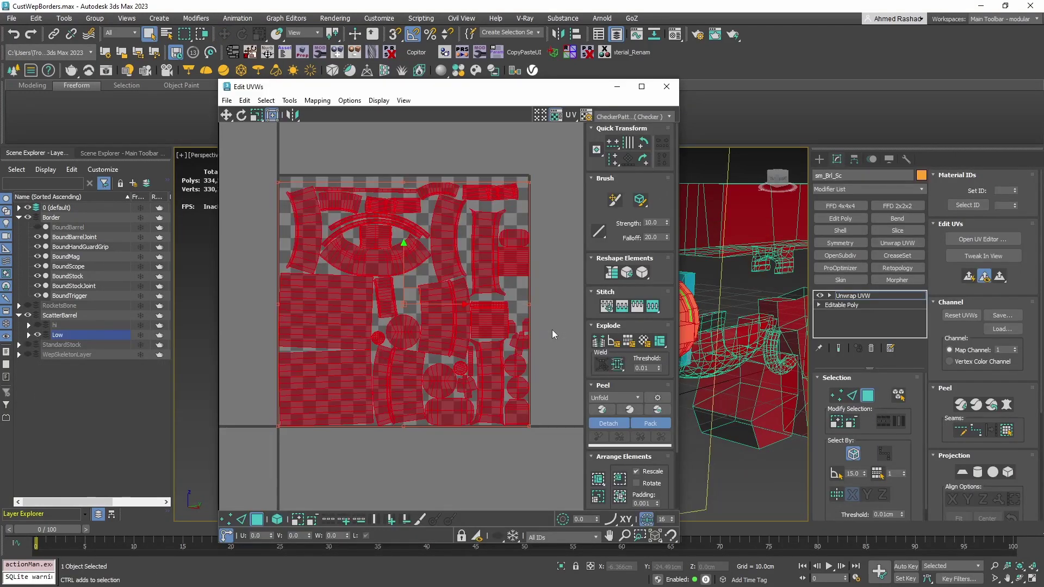
click(552, 330)
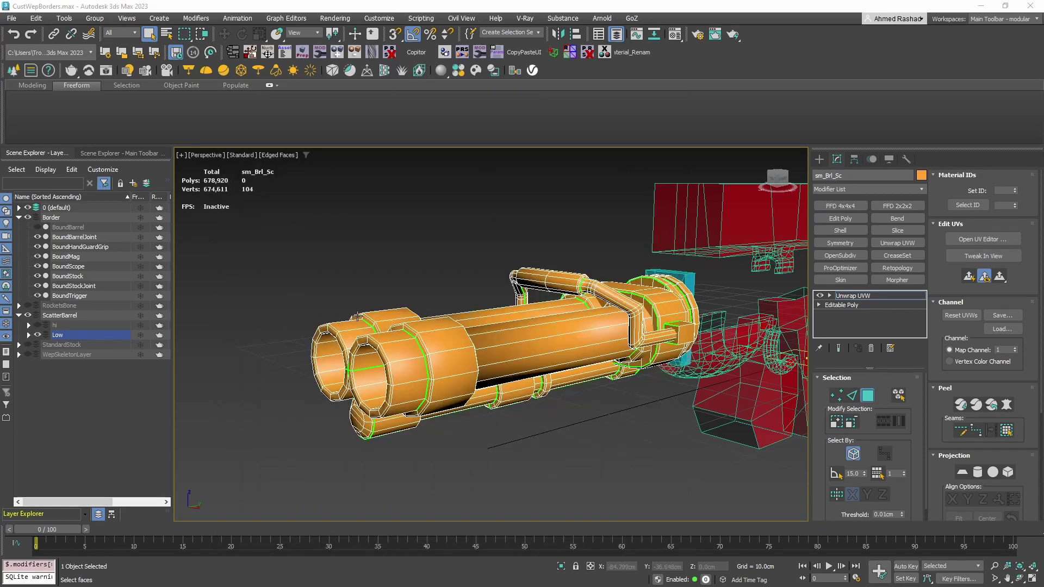
Step: Examine the BoundStock volume and the BoundStockJoint where the stock attaches
scroll(468, 308, down, 4)
middle_drag(468, 308, 492, 305)
scroll(496, 286, up, 5)
click(820, 160)
click(489, 331)
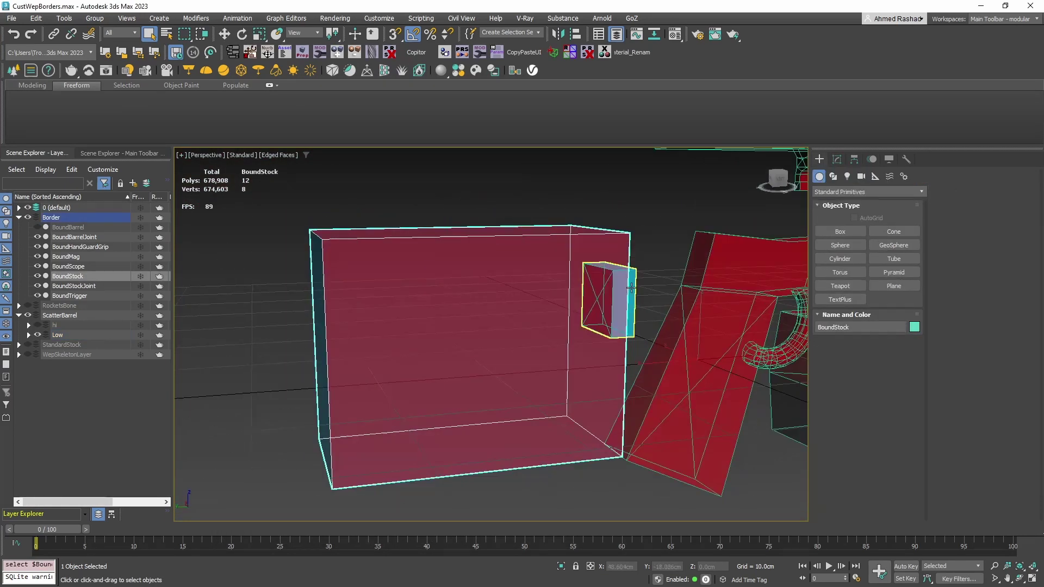
click(623, 303)
scroll(630, 312, up, 7)
alt+middle_drag(630, 325, 642, 325)
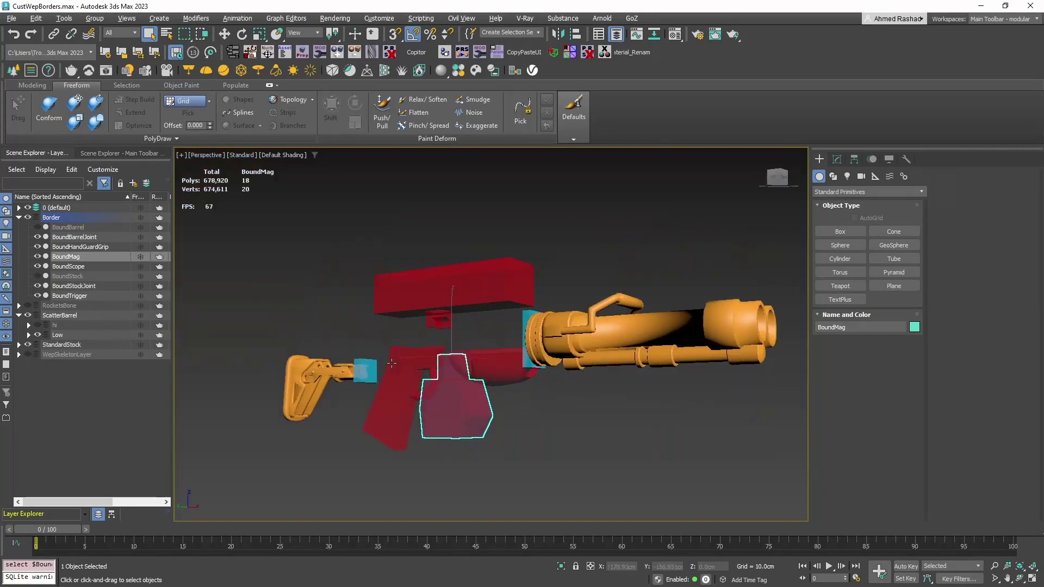
Step: Deselect BoundMag and examine how the stock and scatter barrel line up with the bounding volumes and joints
mouse_move(391, 353)
alt+middle_down()
mouse_move(412, 366)
mouse_move(414, 395)
mouse_move(425, 375)
alt+middle_up()
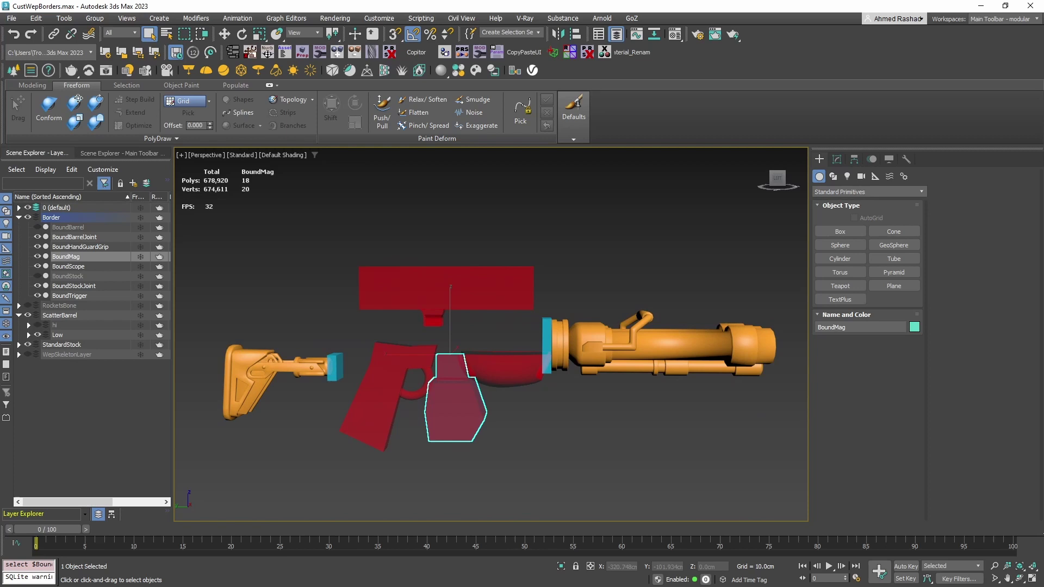
click(482, 327)
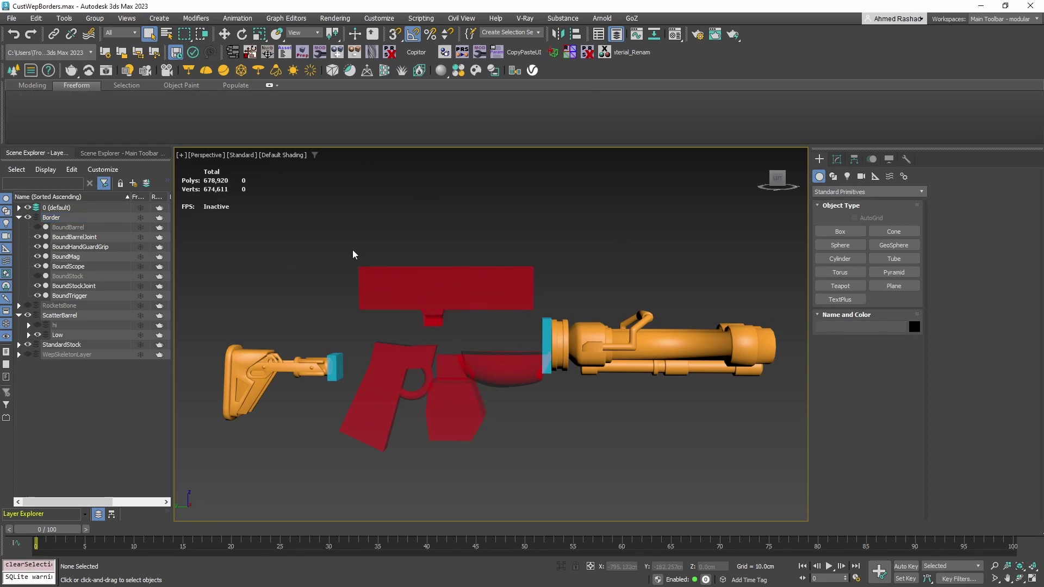
alt+middle_drag(353, 254, 376, 268)
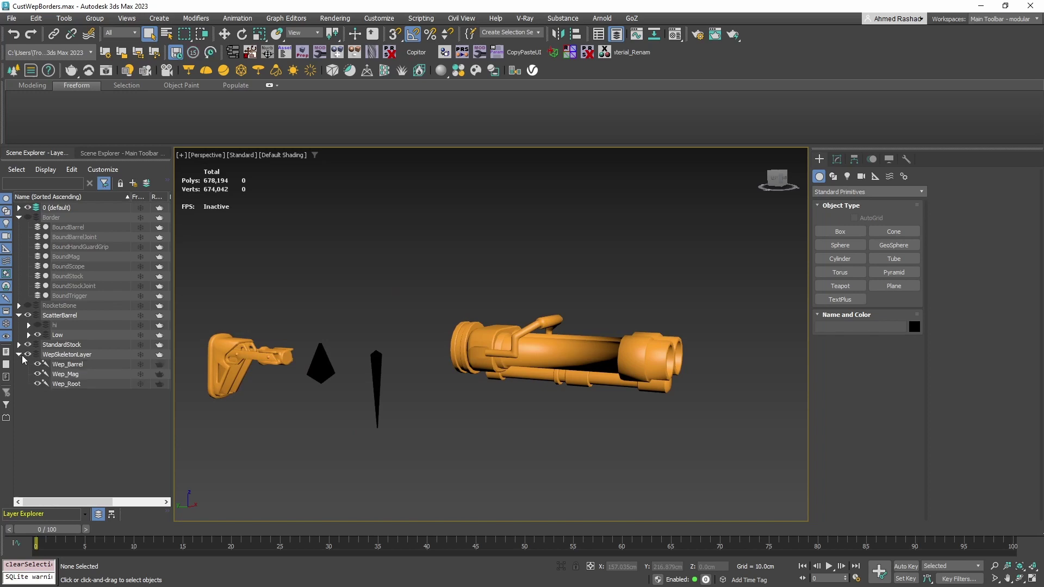
Step: Switch the view to wireframe and hide the ScatterBarrel layer to examine the Wep_Root, Wep_Mag and Wep_Barrel bones
alt+middle_drag(348, 316, 388, 320)
key(F3)
mouse_move(607, 371)
middle_down()
mouse_move(611, 353)
mouse_move(665, 344)
middle_up()
click(27, 316)
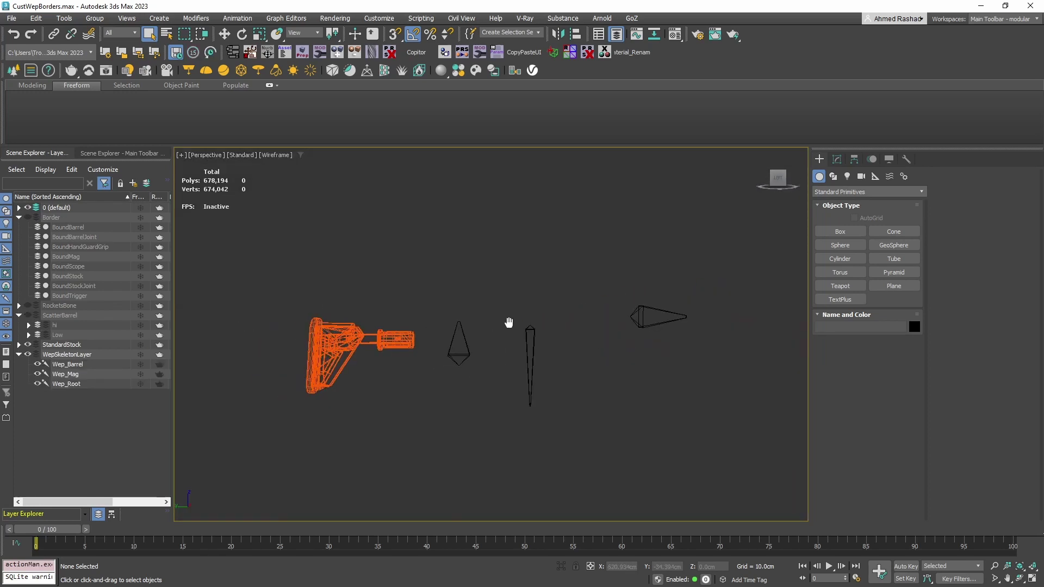
middle_drag(509, 322, 495, 325)
drag(625, 443, 625, 435)
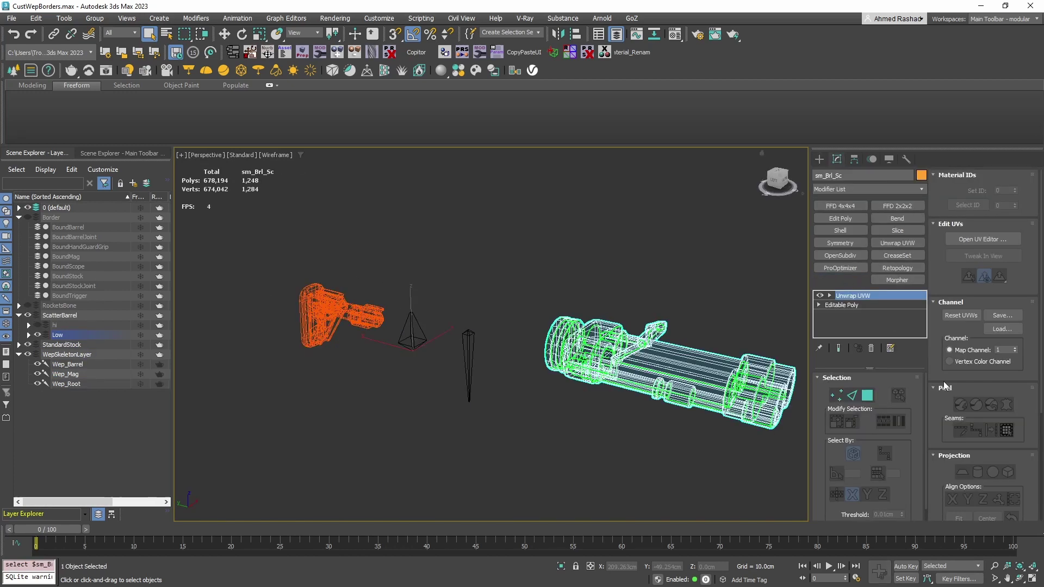
Step: Add a Skin modifier to the low-poly scatter barrel and assign the Wep_Root, Wep_Barrel and Wep_Mag bones to it
click(841, 280)
click(978, 328)
key(ctrl+a)
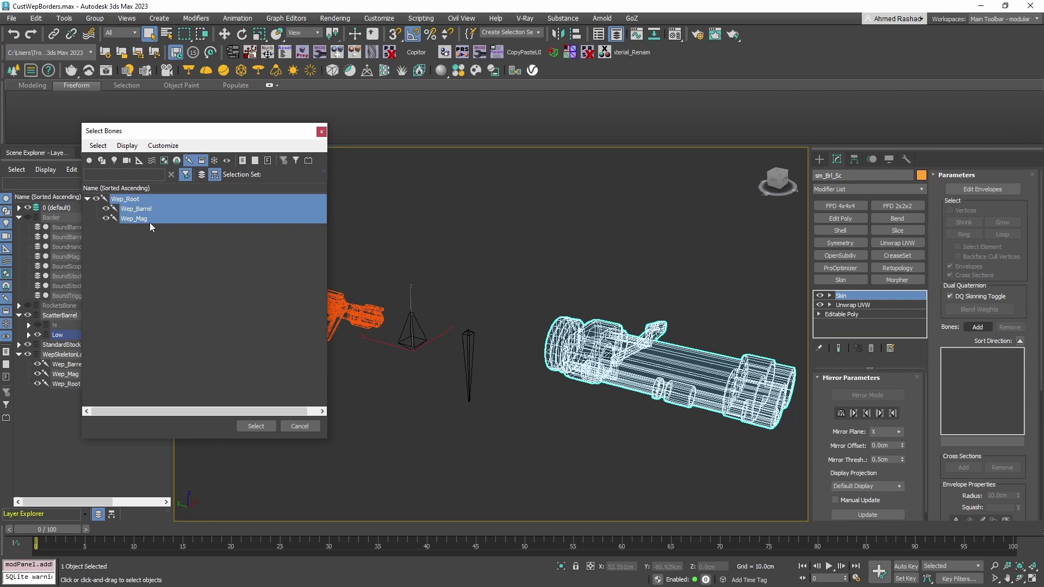
click(257, 428)
middle_drag(642, 354, 574, 354)
scroll(573, 353, up, 3)
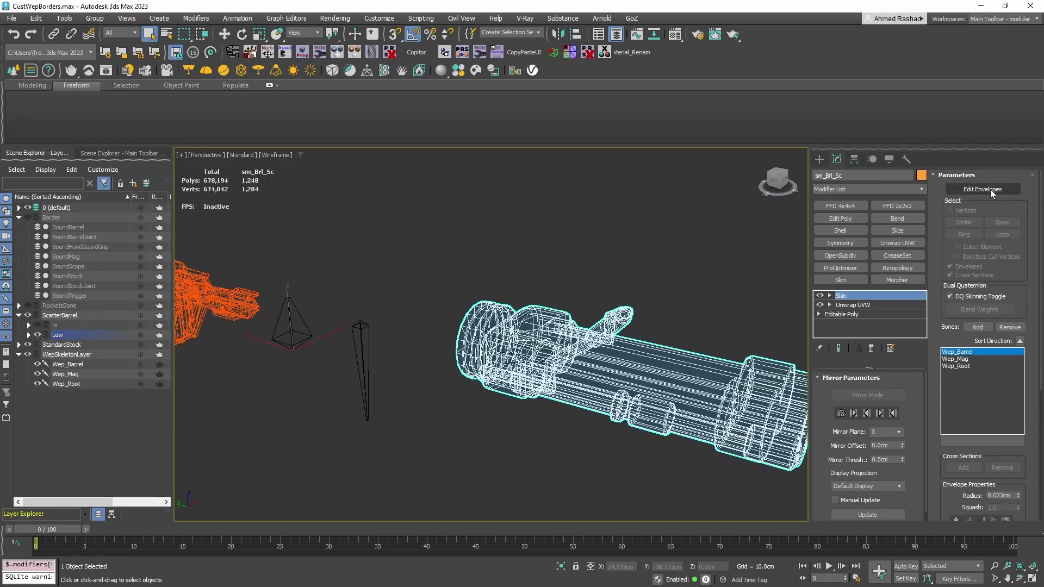
Step: Enter envelope editing on the scatter barrel in shaded view and inspect the Wep_Mag and Wep_Barrel influence
click(987, 190)
key(F3)
click(956, 359)
click(957, 352)
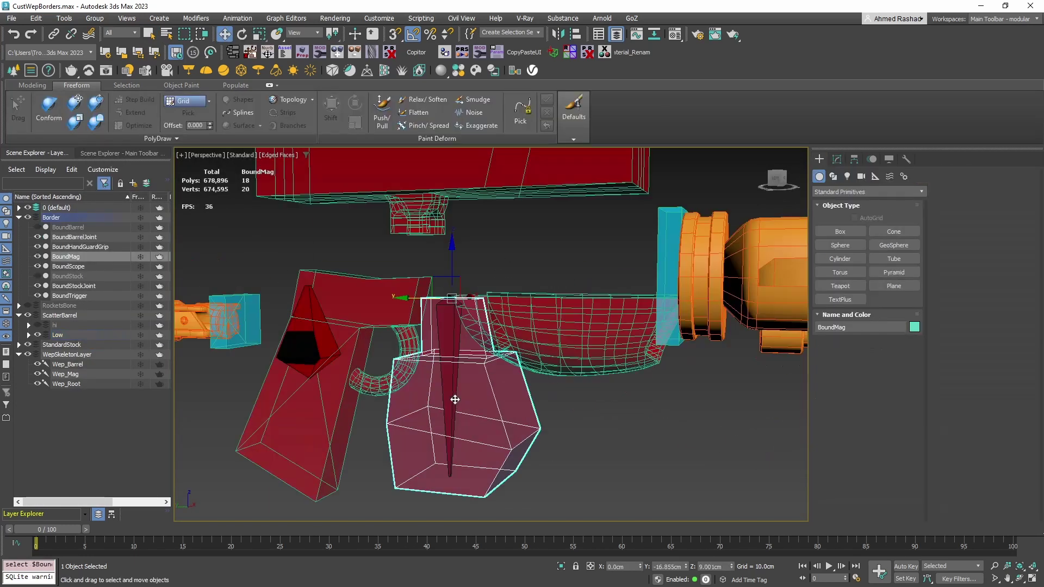
Step: Examine the magazine bone inside the BoundMag volume from several angles and hide the StandardStock layer
alt+middle_drag(454, 399, 576, 407)
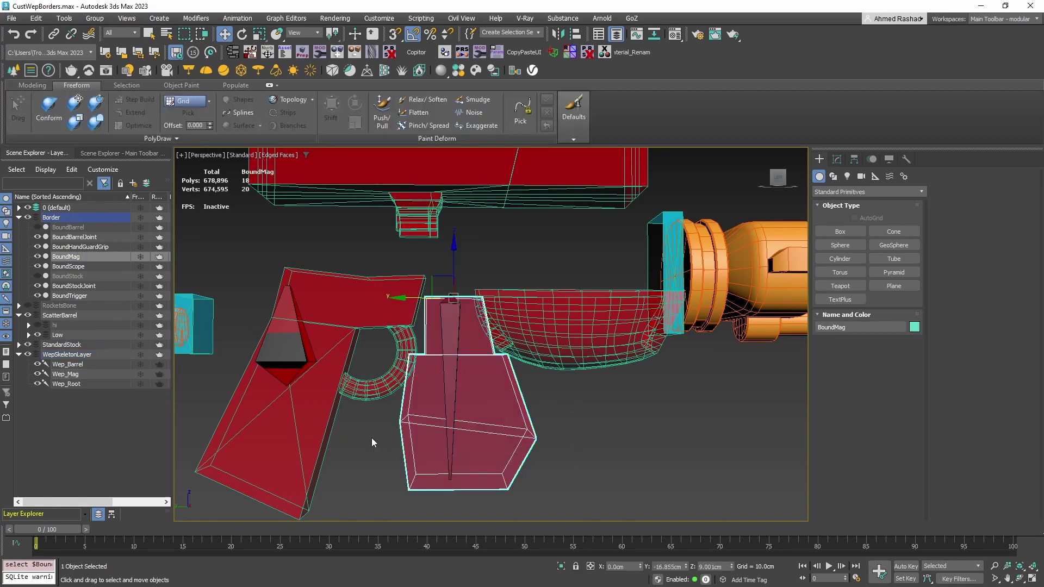
middle_drag(384, 415, 574, 409)
alt+middle_drag(574, 409, 533, 418)
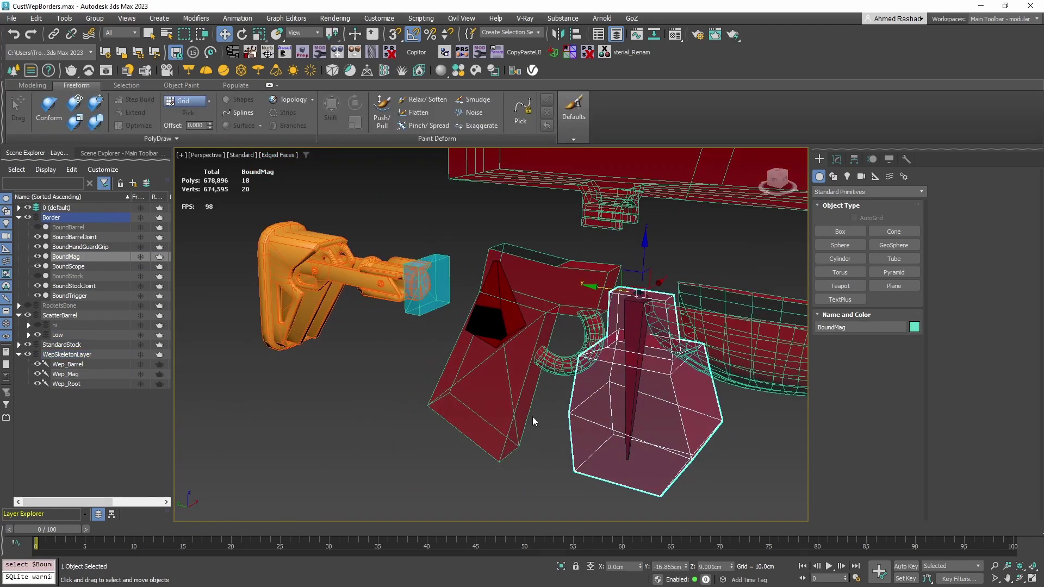
click(28, 345)
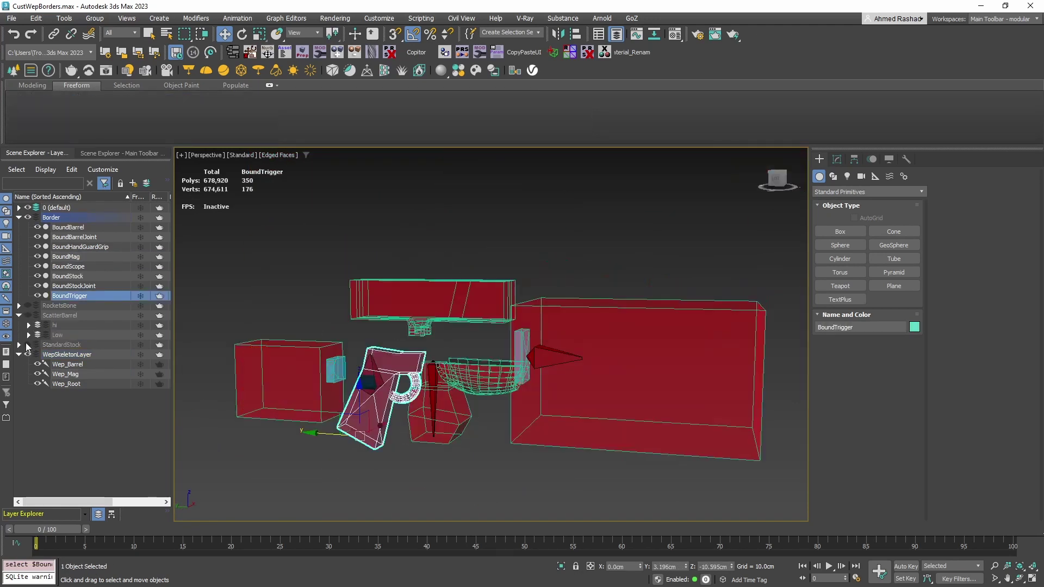
Step: Clear the selection and select the Wep_Root bone to examine where it sits in the trigger volume
click(314, 264)
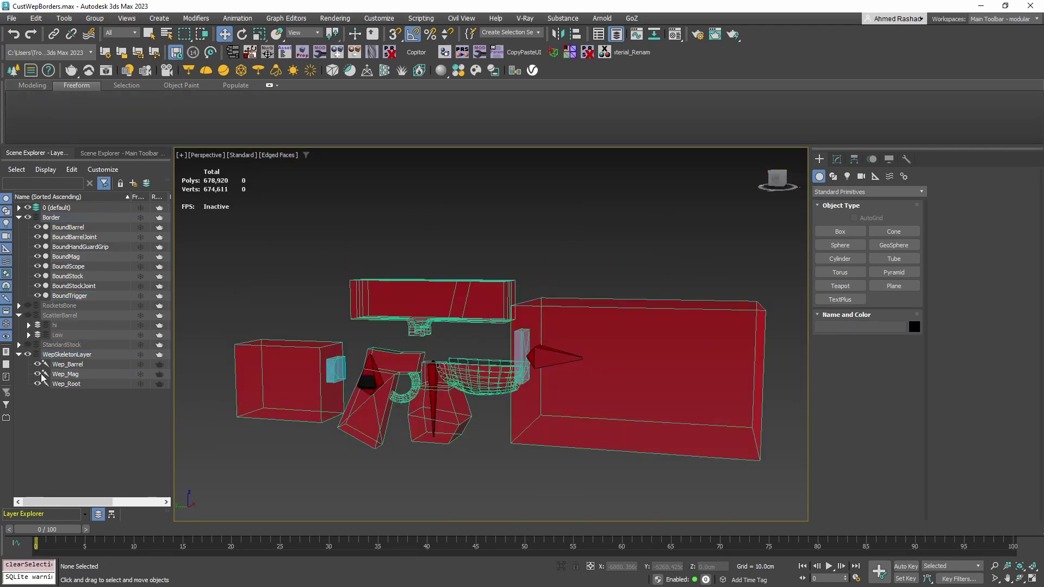
click(371, 377)
alt+middle_drag(371, 377, 349, 361)
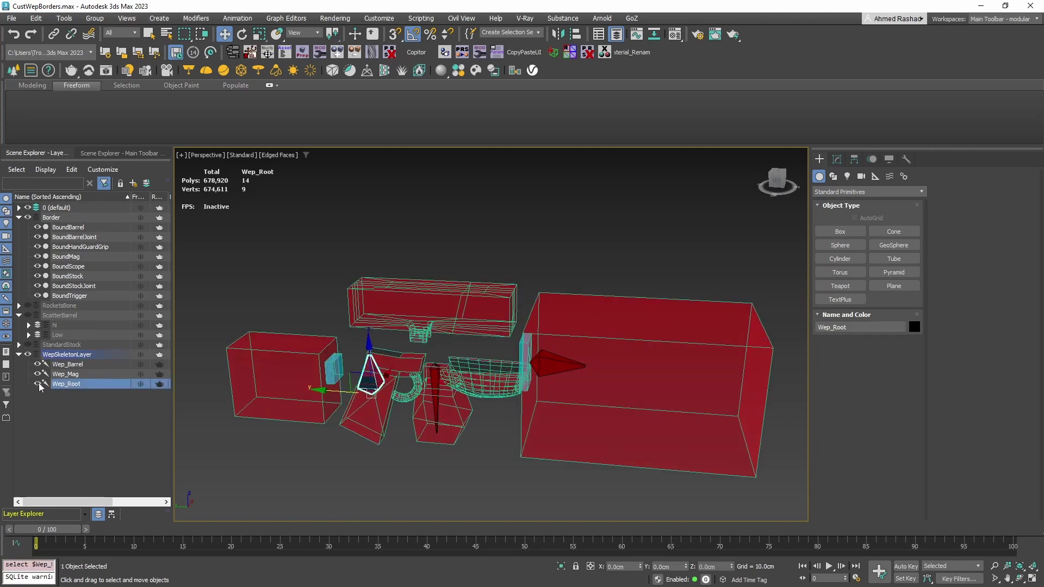
Step: Expand the default layer, show ScatterRocket with the Border layer hidden, select and examine the rocket, and toggle its visibility off
click(19, 208)
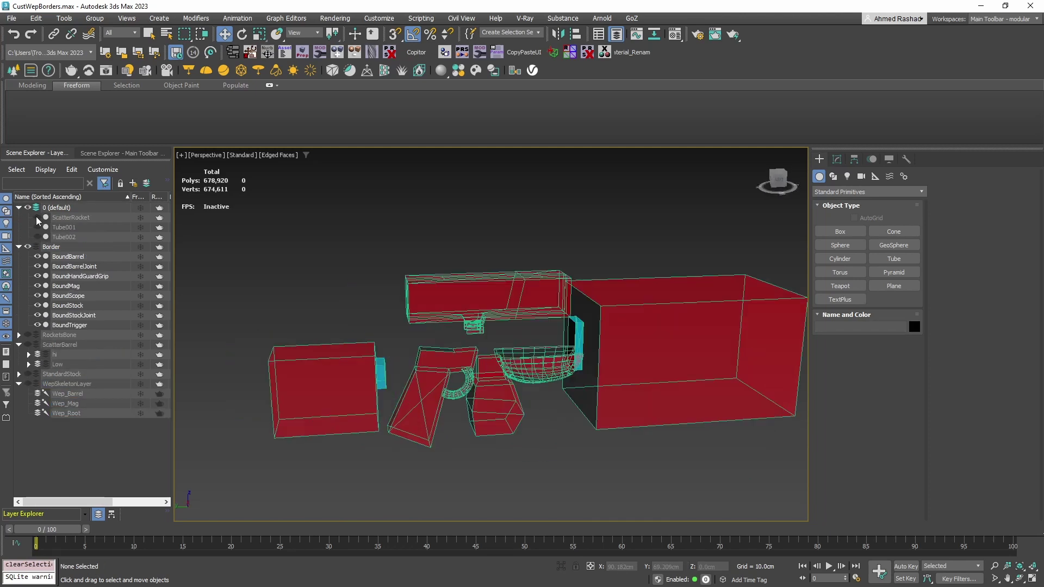
click(37, 217)
click(28, 247)
click(465, 393)
alt+middle_drag(465, 393, 147, 353)
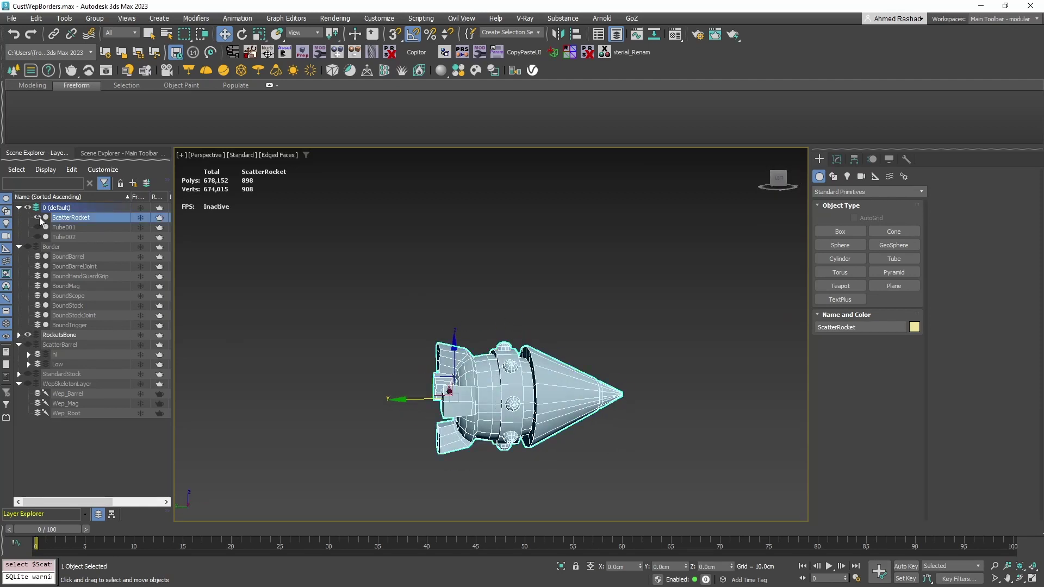
click(38, 217)
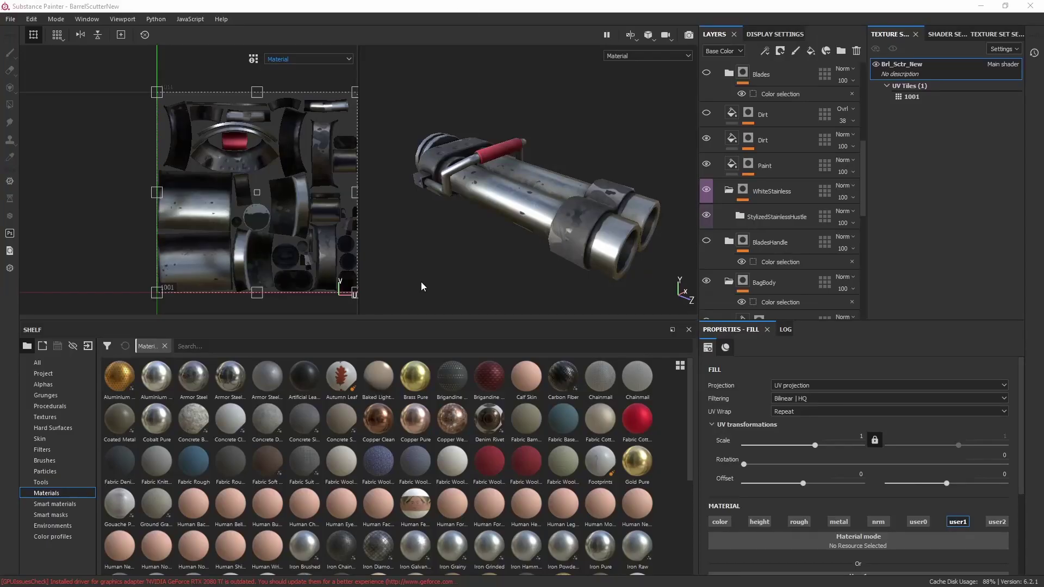
Step: Switch to Substance Painter and examine the textured scatter barrel and standard stock from different angles
mouse_move(421, 282)
alt+mouse_down()
mouse_move(563, 218)
mouse_move(459, 203)
mouse_move(516, 240)
mouse_move(533, 218)
mouse_move(591, 232)
mouse_move(543, 218)
alt+mouse_up()
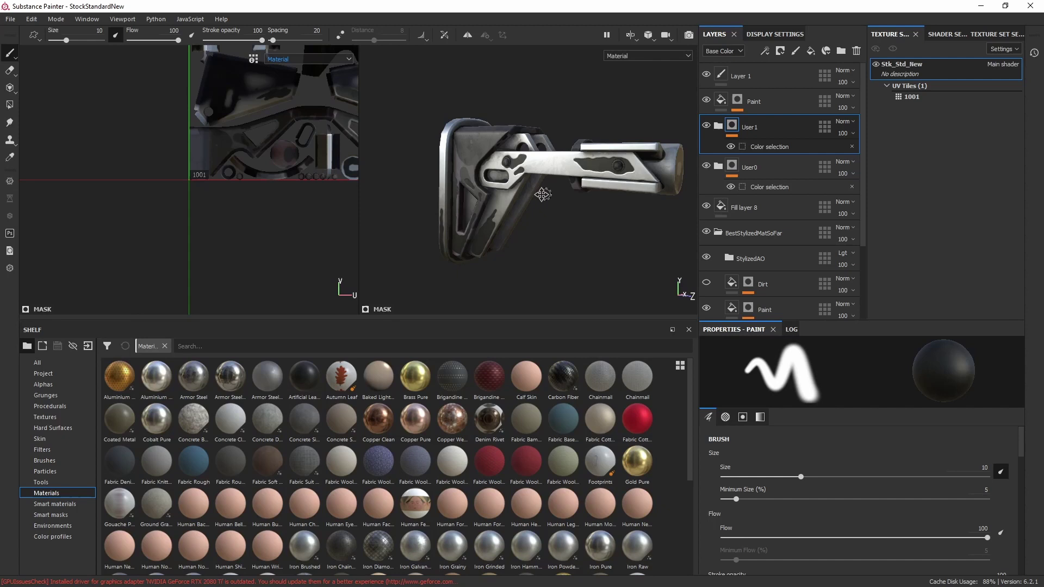
alt+drag(542, 195, 554, 213)
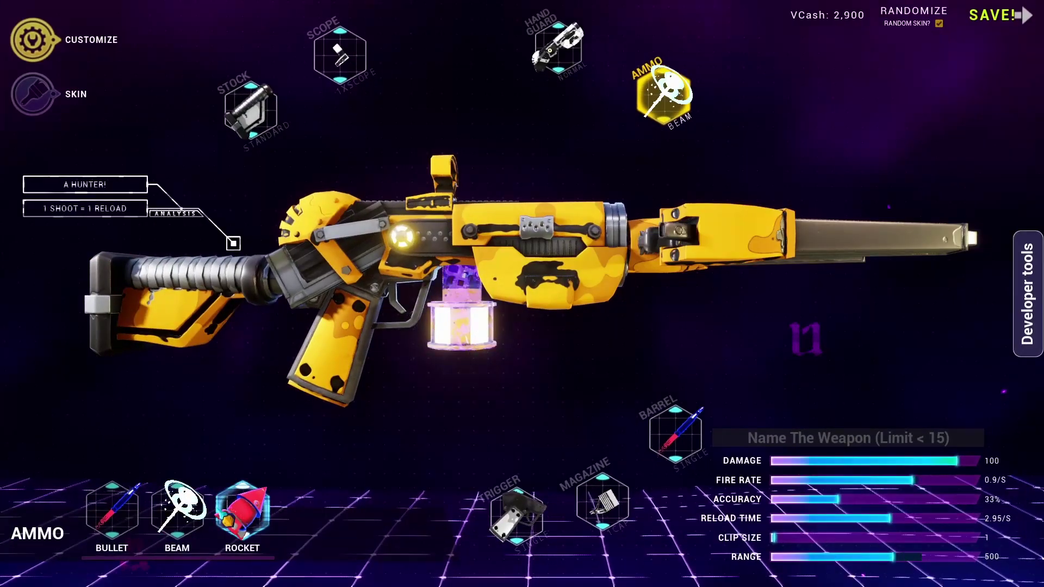
Step: Switch to the weapon customizer and equip the weapon with the scatter barrel and the Fire hand guard
click(684, 433)
click(179, 510)
click(560, 51)
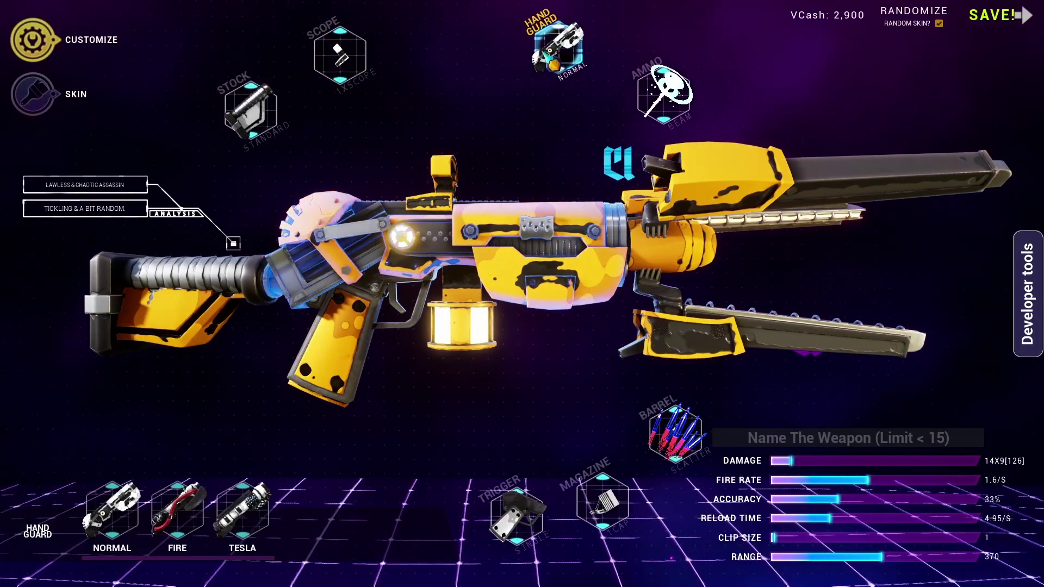
click(190, 507)
Step: Try out several weapon skins, including Camouflage, and apply the Zombie! skin to the weapon
click(36, 95)
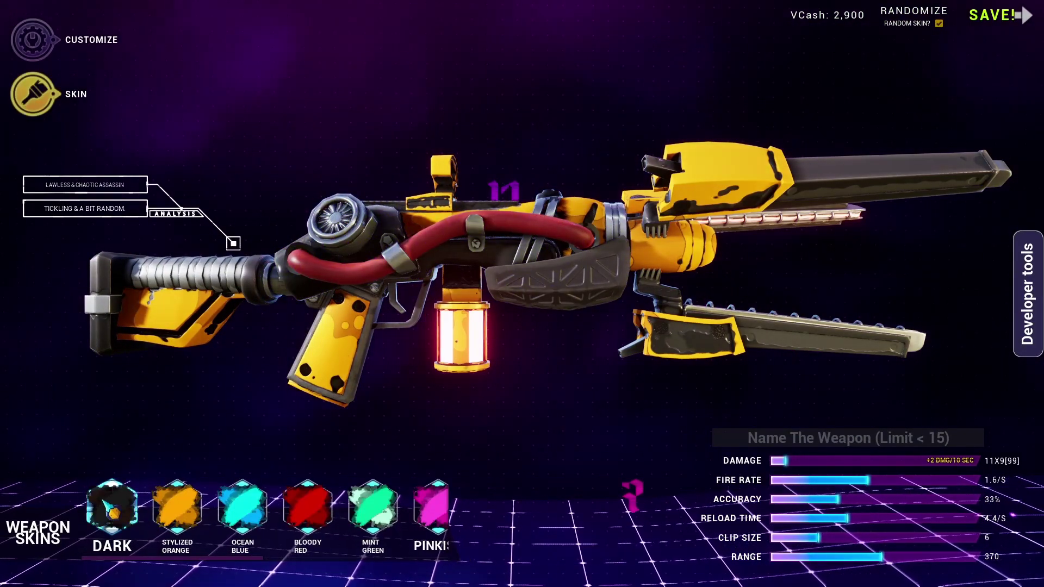
click(104, 502)
click(170, 506)
click(205, 507)
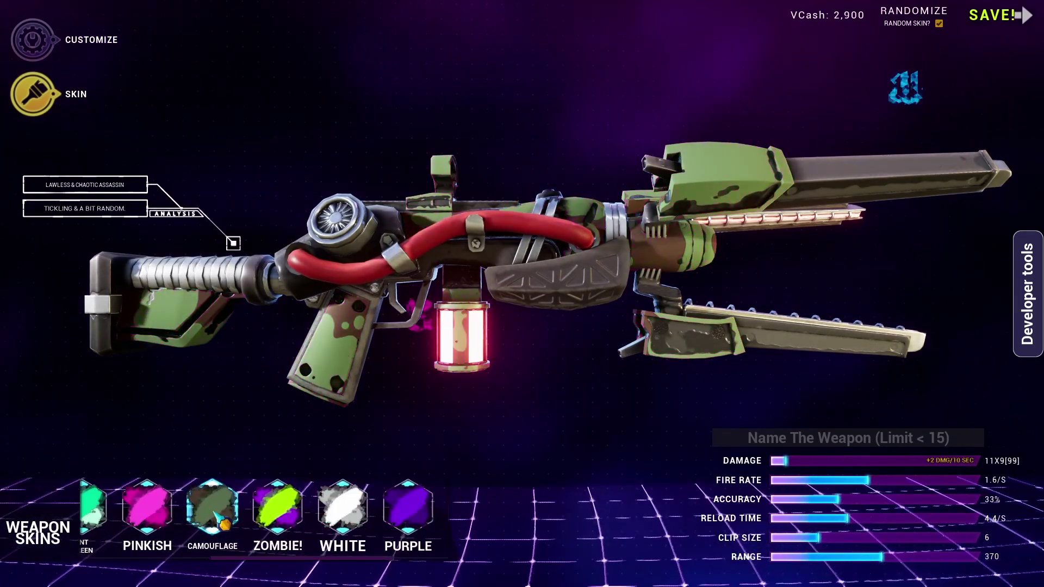
click(267, 514)
scroll(277, 525, down, 3)
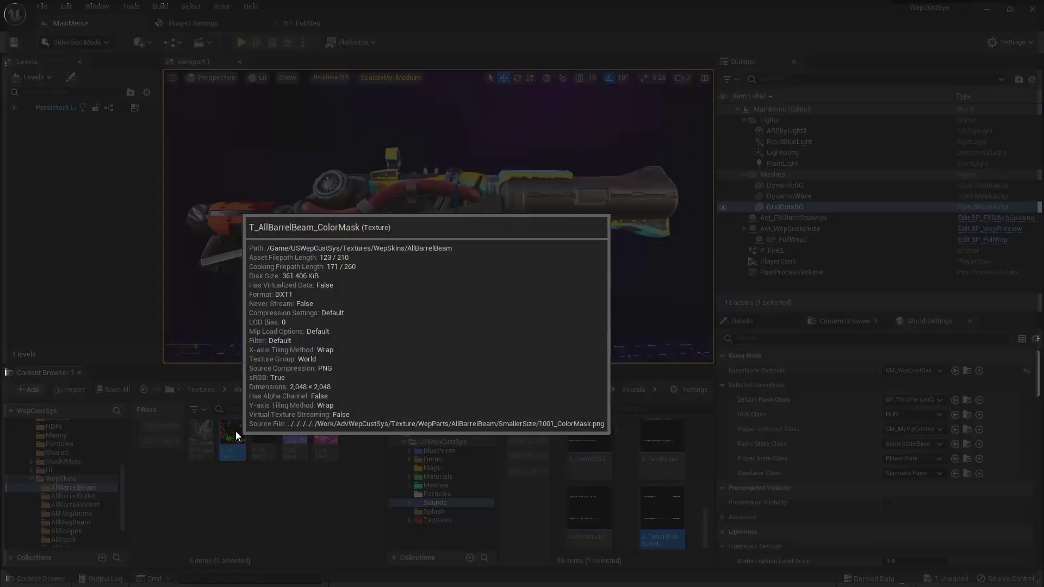
Step: Switch to Unreal Editor and open the T_AllBarrelBeam_ColorMask texture
double_click(233, 434)
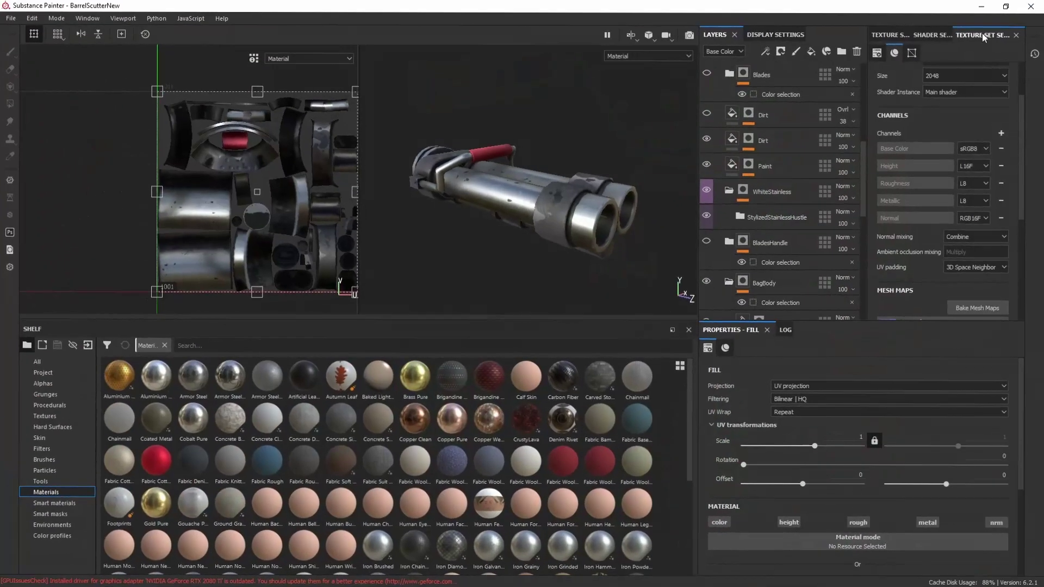
Step: Switch to Substance Painter and add the User0, User1 and User2 channels to the barrel's texture set
click(1002, 132)
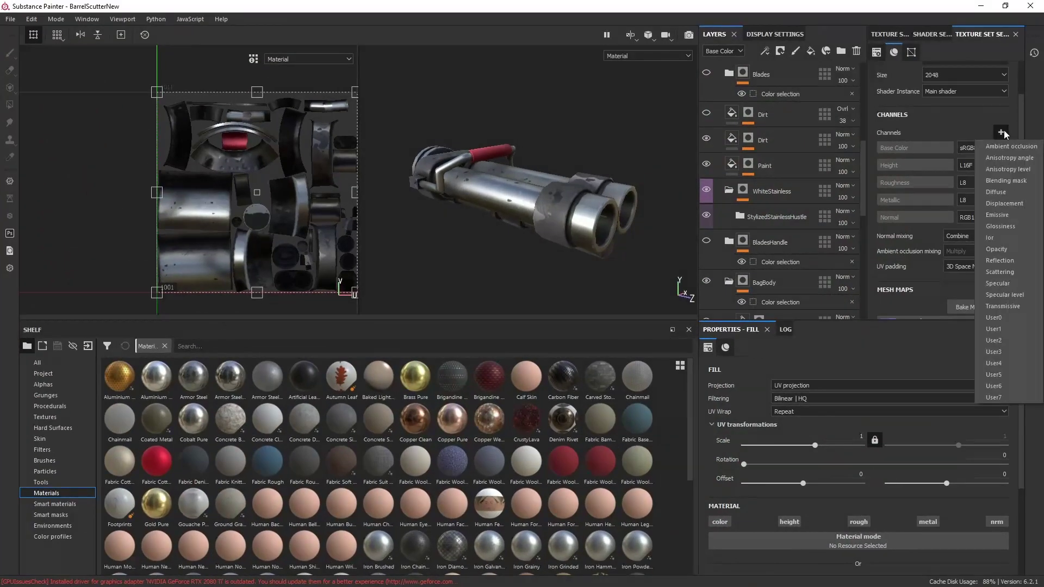
click(1004, 319)
click(1003, 134)
click(1011, 319)
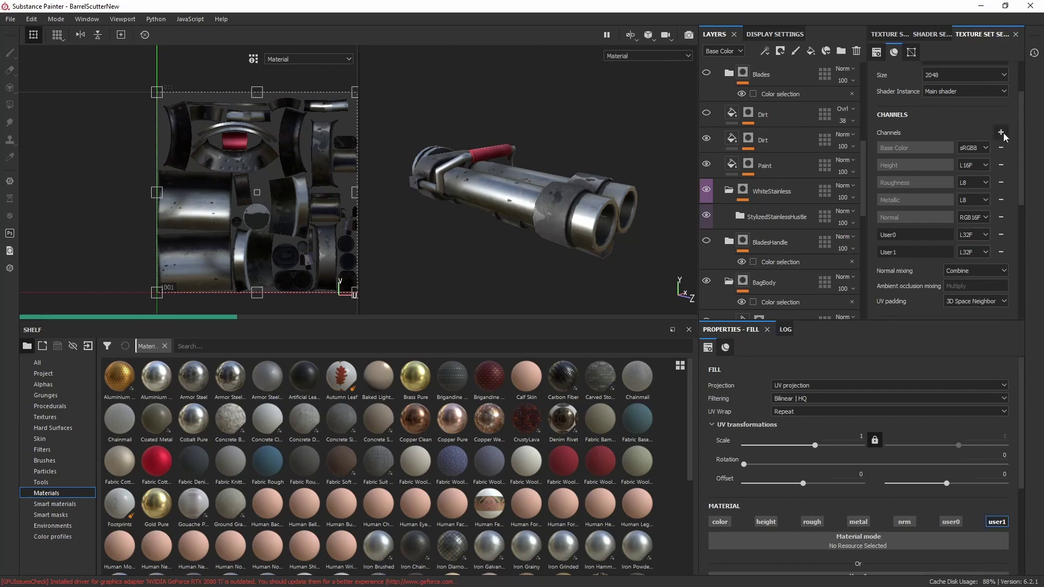
click(1001, 132)
click(1010, 321)
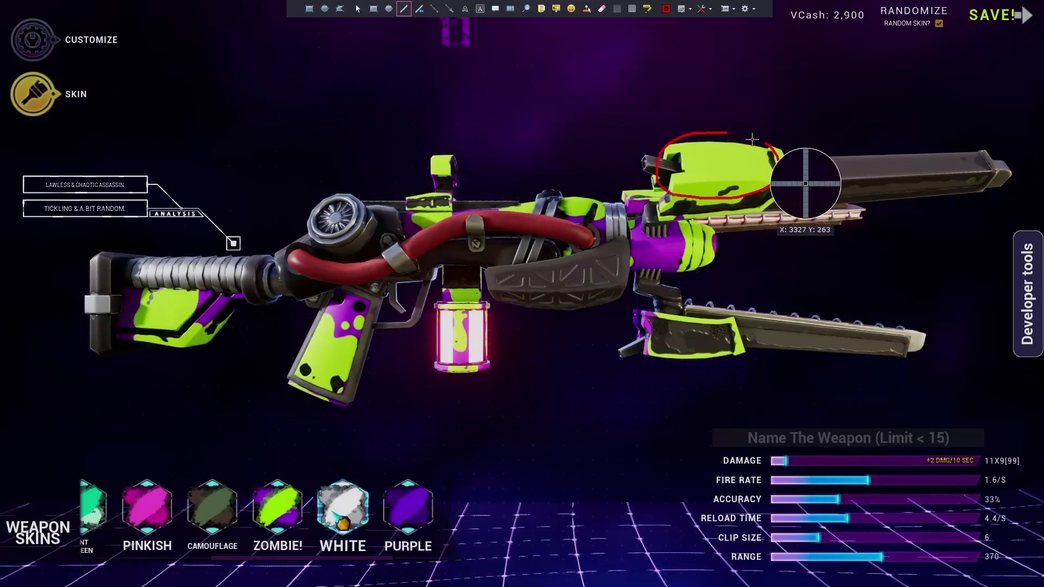
Step: On the weapon customizer, circle the lime areas of the barrel, stock and grip in red and label them "zero" with an arrow
drag(752, 139, 708, 133)
drag(163, 296, 147, 296)
drag(314, 342, 321, 340)
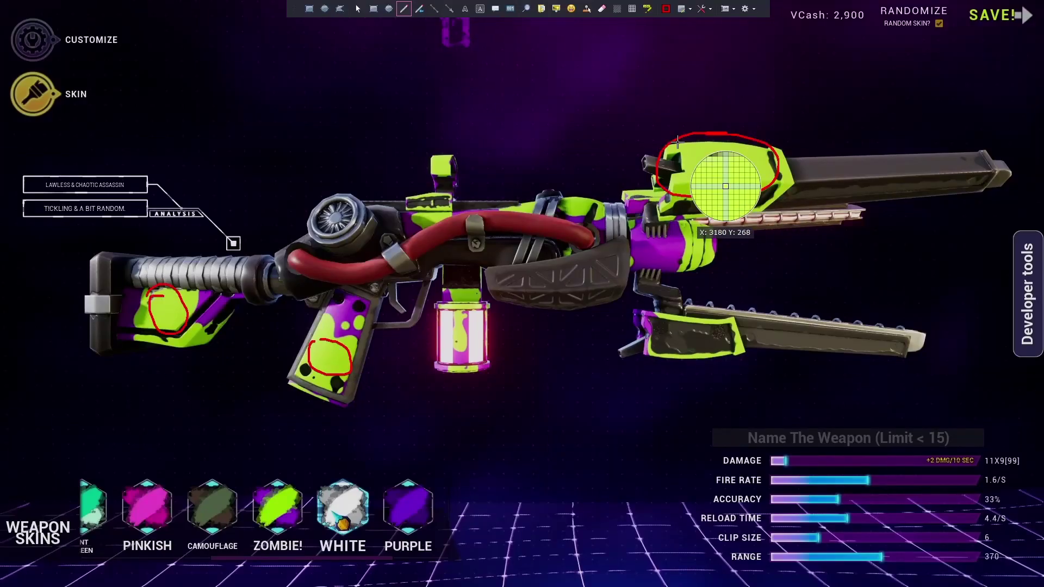
drag(500, 87, 542, 112)
drag(654, 128, 621, 114)
Step: Circle the purple areas of the grip, barrel and stock in green and label them "user 1" with an arrow from the grip
click(449, 9)
drag(345, 315, 318, 146)
click(666, 8)
click(404, 9)
drag(341, 287, 338, 287)
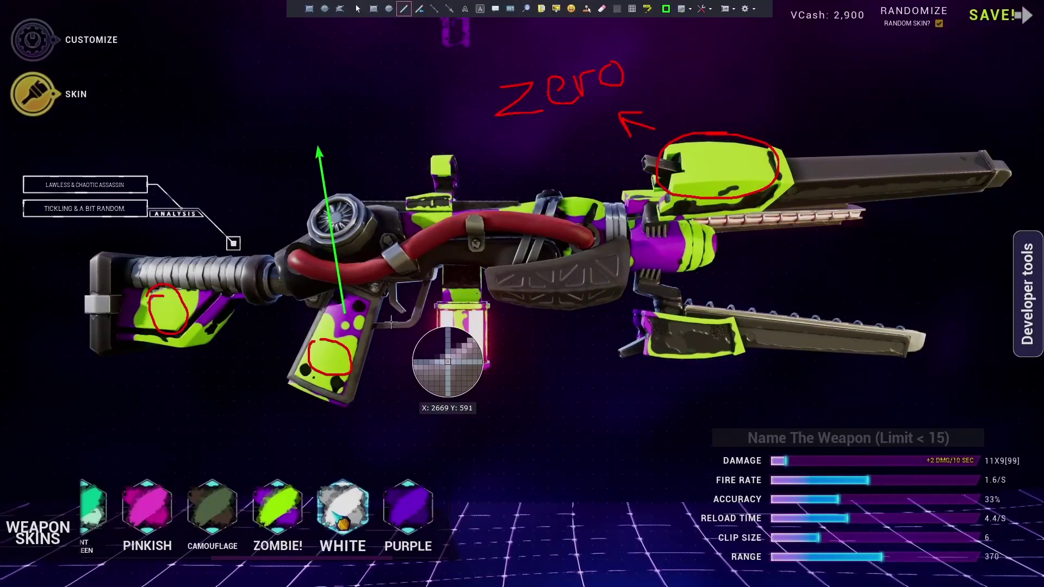
drag(655, 235, 665, 234)
drag(223, 281, 220, 277)
drag(258, 61, 278, 81)
drag(297, 56, 288, 79)
drag(306, 65, 323, 72)
drag(301, 106, 317, 121)
Step: Draw a green arrow from the glowing magazine, circle its lit area in another colour and handwrite a label beside the arrowhead
click(450, 9)
drag(480, 348, 591, 412)
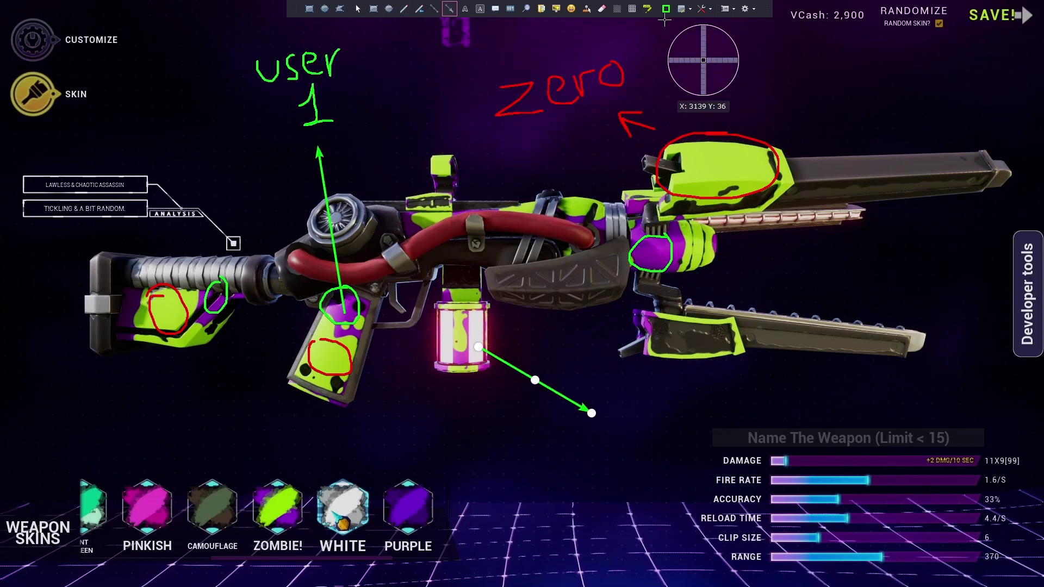
click(667, 9)
click(404, 8)
drag(465, 311, 470, 309)
mouse_move(550, 424)
mouse_down()
mouse_move(572, 438)
mouse_move(658, 427)
mouse_up()
mouse_move(628, 460)
mouse_down()
mouse_move(658, 478)
mouse_move(661, 496)
mouse_up()
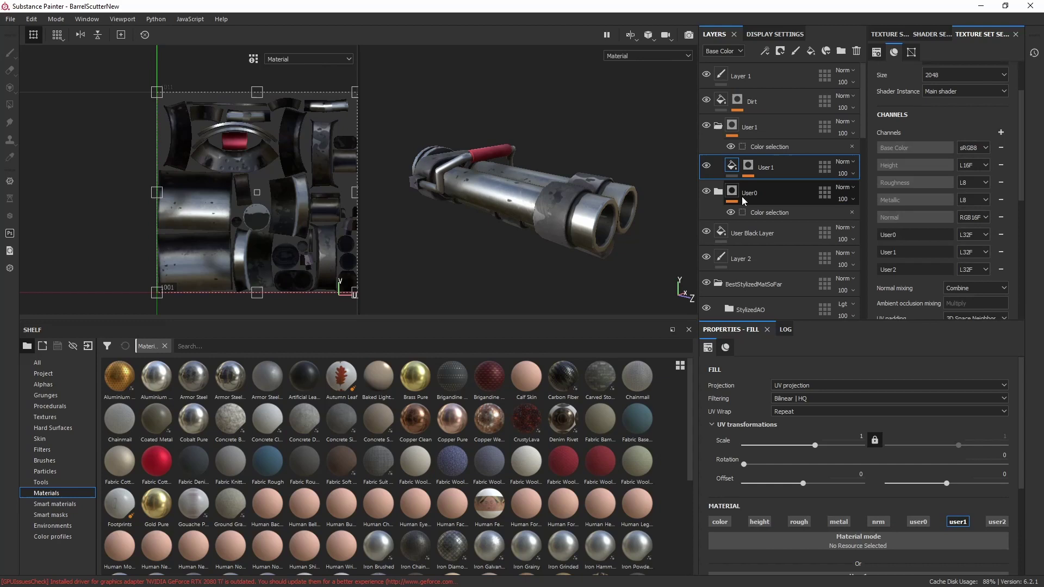
Step: Switch to Substance Painter, select the User1 folder's mask and display the User0 channel on the scatter barrel
click(775, 165)
click(775, 127)
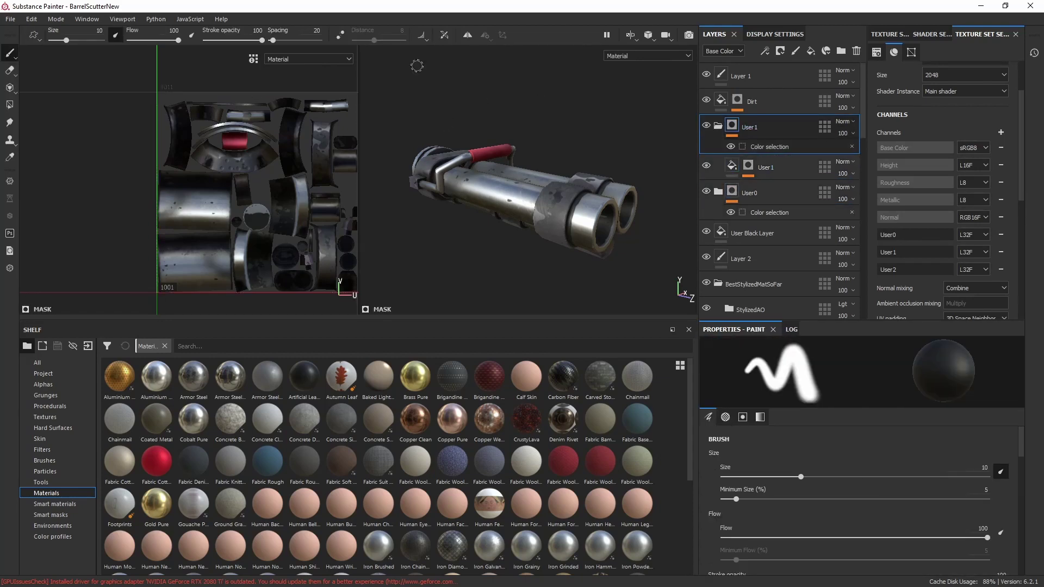
click(655, 56)
click(637, 104)
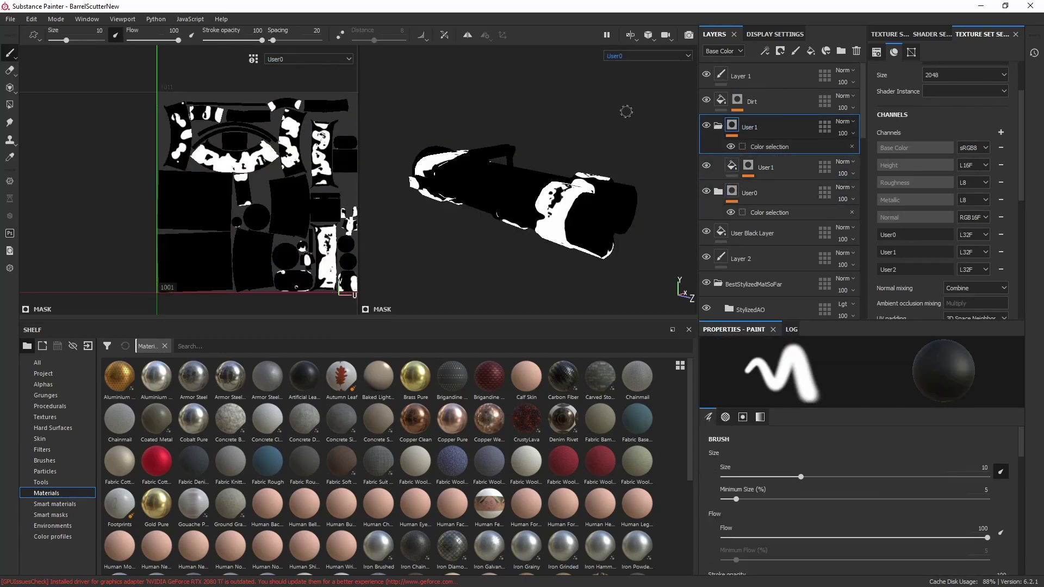
alt+drag(625, 107, 674, 92)
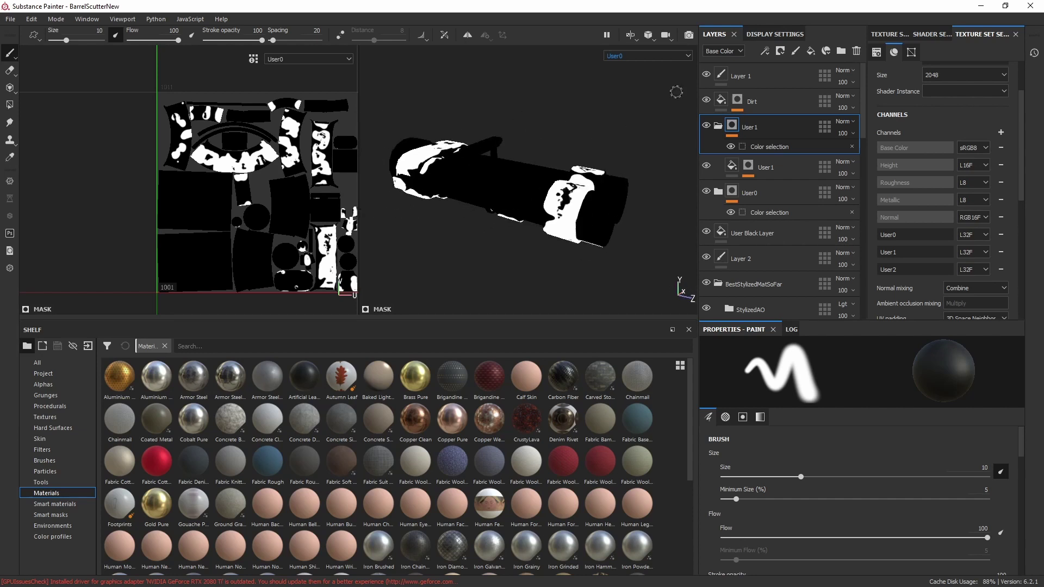
Step: Change the channel displayed in the viewport and examine the scatter barrel from another angle
click(671, 56)
click(631, 109)
alt+drag(625, 116, 615, 98)
scroll(638, 60, up, 1)
scroll(638, 60, down, 2)
scroll(638, 60, up, 2)
scroll(637, 57, down, 2)
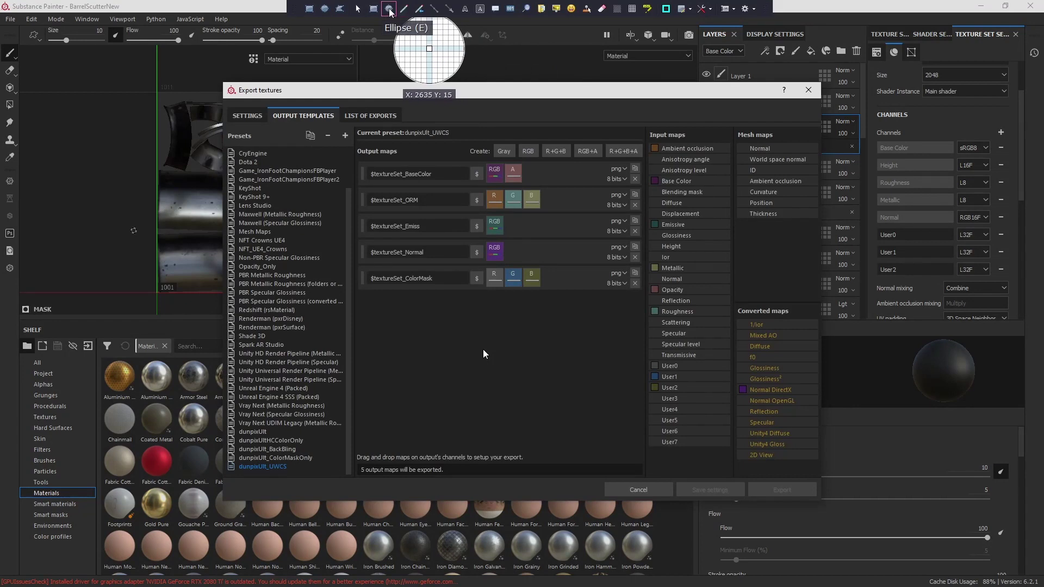
Step: Circle the RGB slot of the BaseColor output map and the Base Color input map, and undo the marks
click(390, 8)
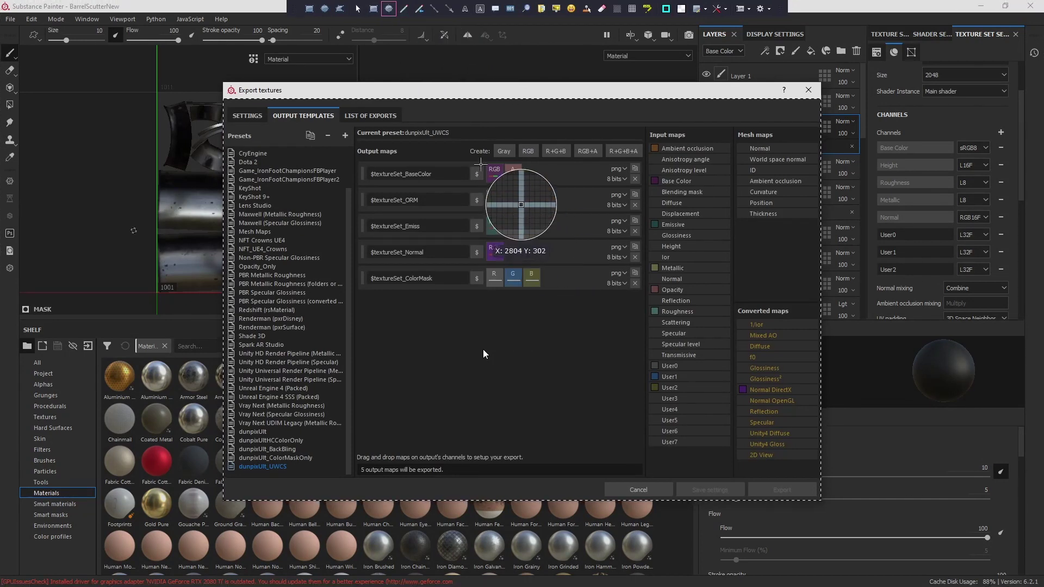
drag(482, 163, 507, 183)
drag(639, 176, 703, 187)
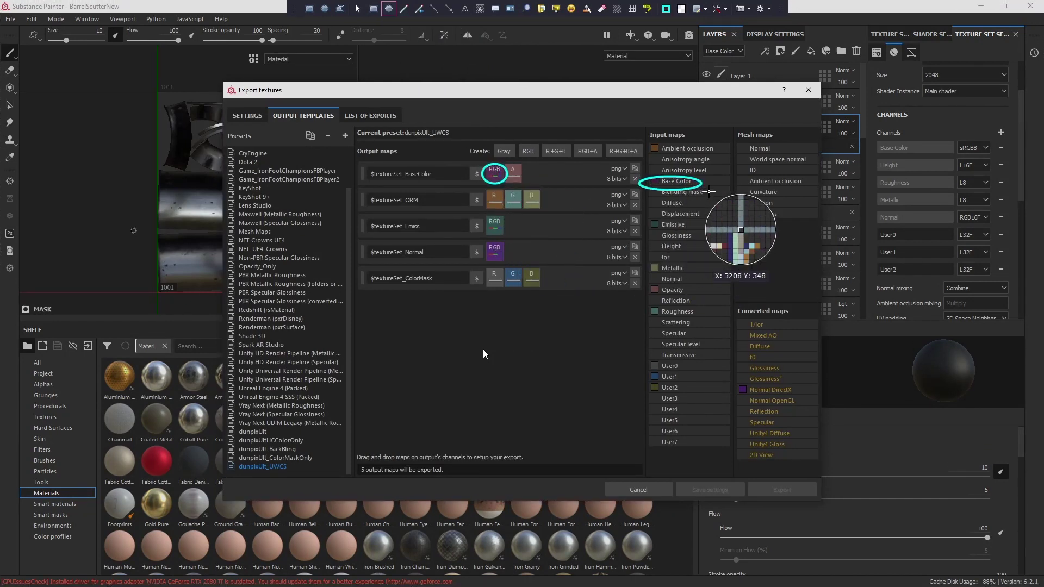
key(ctrl+z)
key(ctrl+z)
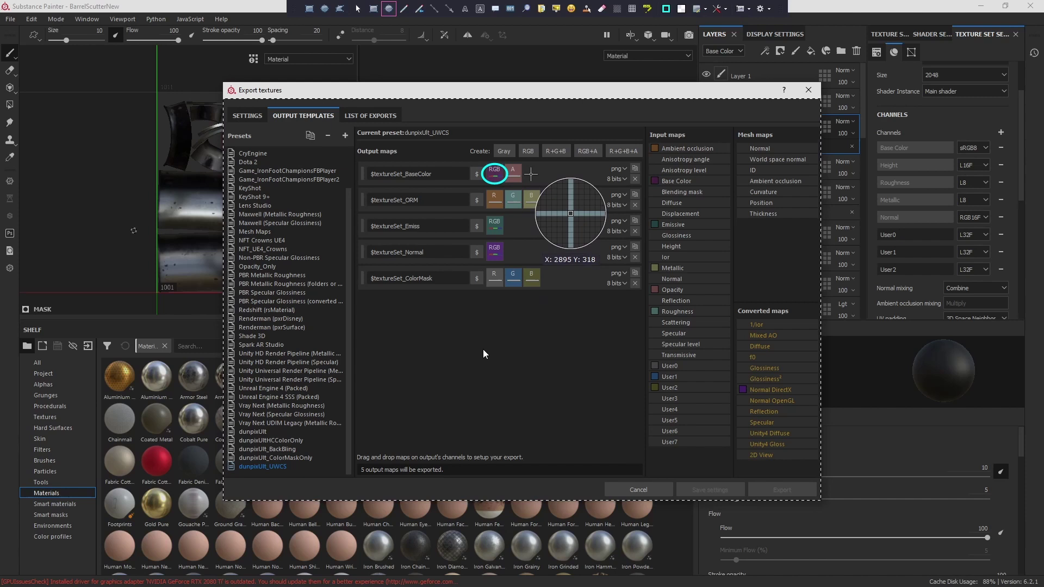
Step: Circle the alpha slot of the BaseColor output map and the Opacity input map in the export template
drag(527, 163, 501, 185)
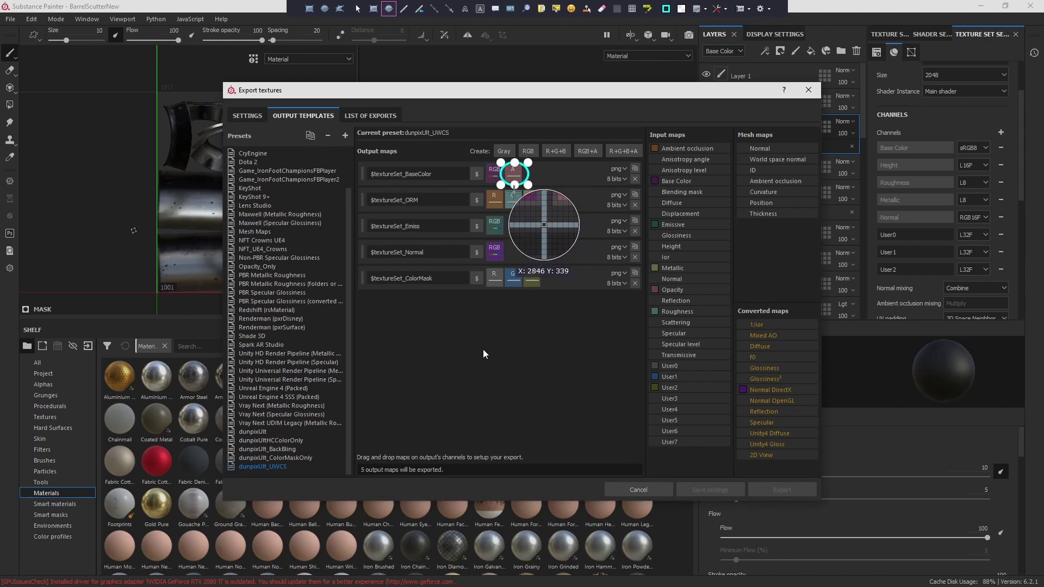
drag(692, 284, 646, 297)
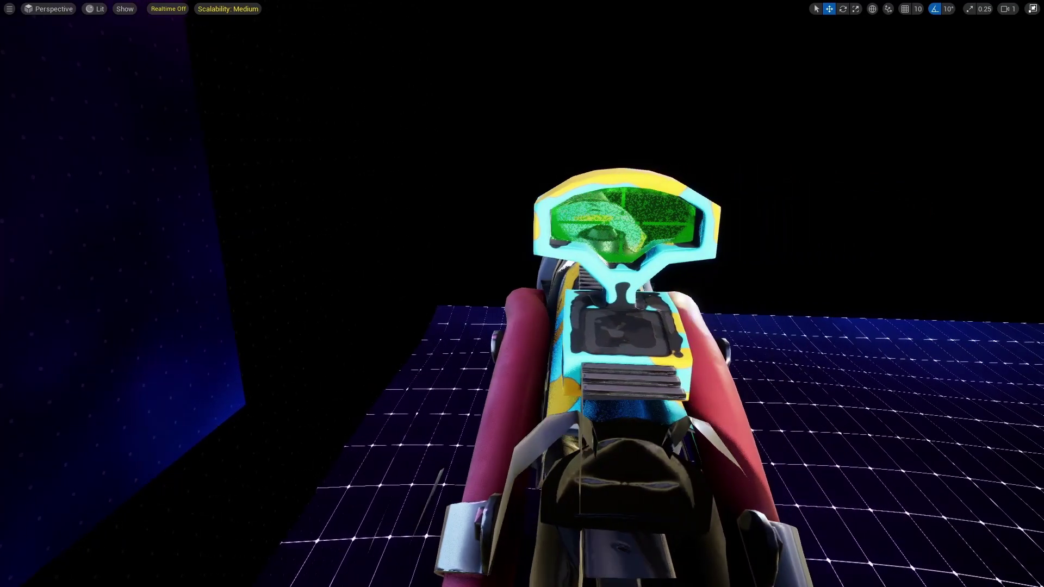
Step: Switch to the Unreal Editor viewport and examine the weapon's translucent green scope glass
key(d)
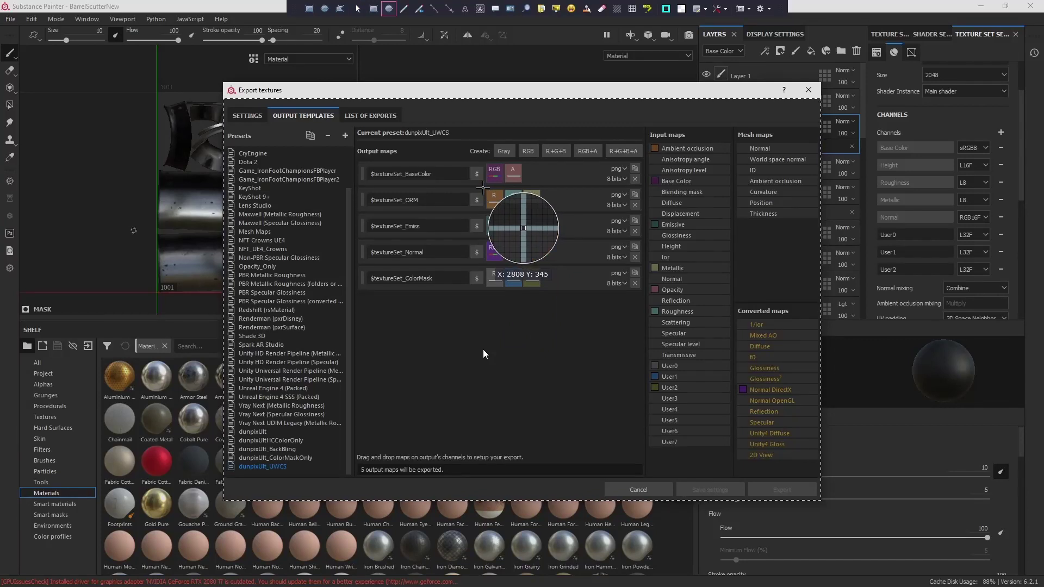
Step: Circle the ORM output map's R, G and B slots with the Ambient occlusion, Roughness and Metallic input maps, undoing each pair of marks
drag(483, 188, 505, 211)
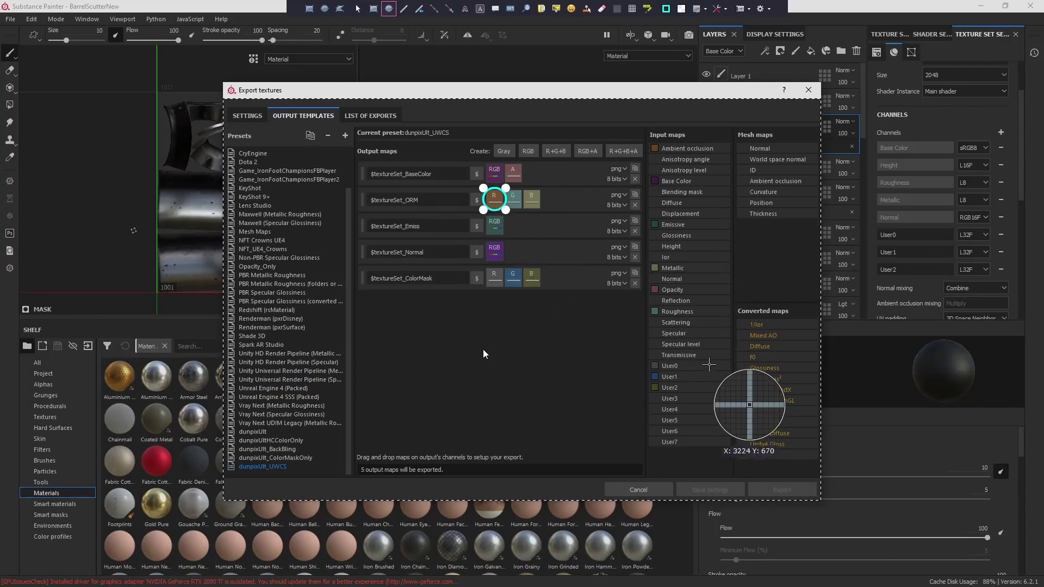
drag(648, 139, 725, 156)
key(ctrl+z)
key(ctrl+z)
drag(501, 189, 527, 212)
drag(646, 303, 704, 320)
key(ctrl+z)
key(ctrl+z)
drag(519, 188, 548, 211)
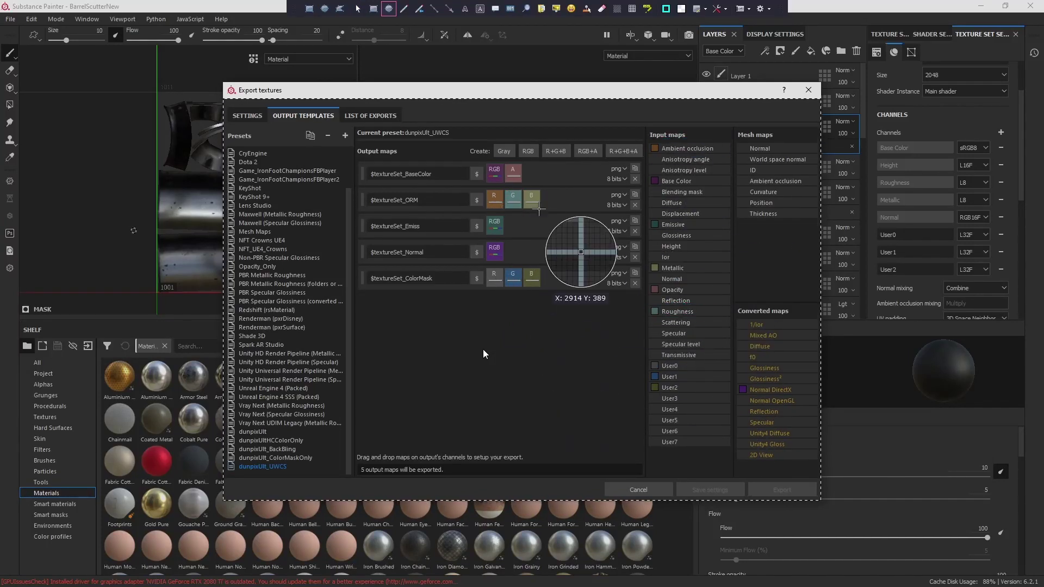
drag(645, 259, 694, 277)
key(ctrl+z)
key(ctrl+z)
Step: Circle the Emiss slot with the Emissive input map and the Normal slot with the Normal DirectX map, undoing each pair of marks
drag(481, 210, 516, 243)
drag(642, 214, 696, 235)
key(ctrl+z)
key(ctrl+z)
drag(480, 237, 512, 264)
drag(732, 381, 805, 399)
key(ctrl+z)
key(ctrl+z)
Step: Circle the ColorMask output map's R slot with User0, undo those marks, and circle its G slot with User1
drag(482, 261, 511, 288)
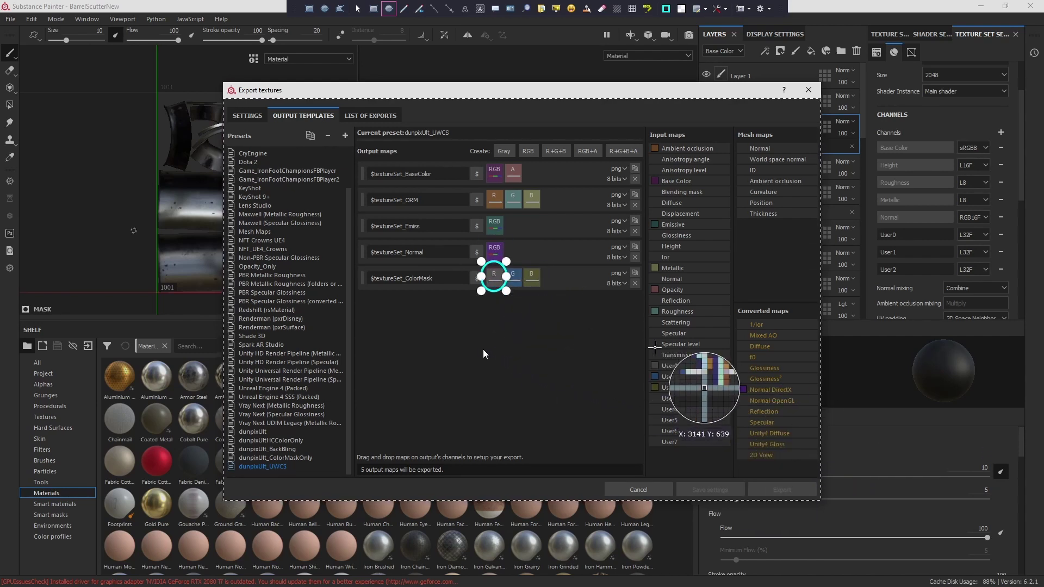
drag(642, 355, 684, 373)
key(ctrl+z)
key(ctrl+z)
drag(504, 265, 524, 288)
drag(641, 368, 688, 384)
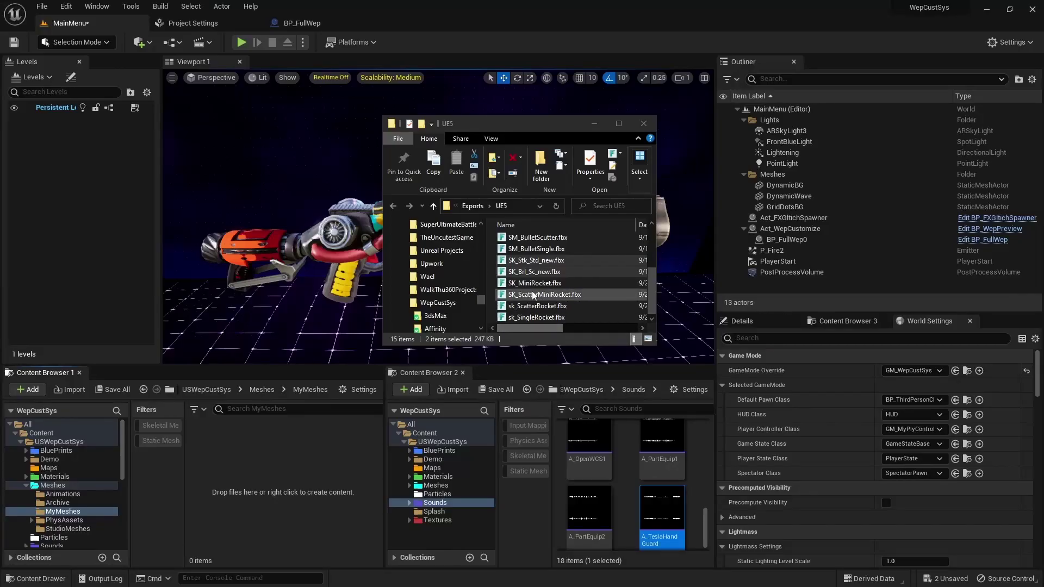
Step: In Unreal Editor, bring SK_Stk_Std_new.fbx and SK_Brl_Sc_new.fbx into MyMeshes as skeletal meshes and assign S_Weps_Skeleton as their skeleton
drag(260, 459, 259, 459)
click(595, 123)
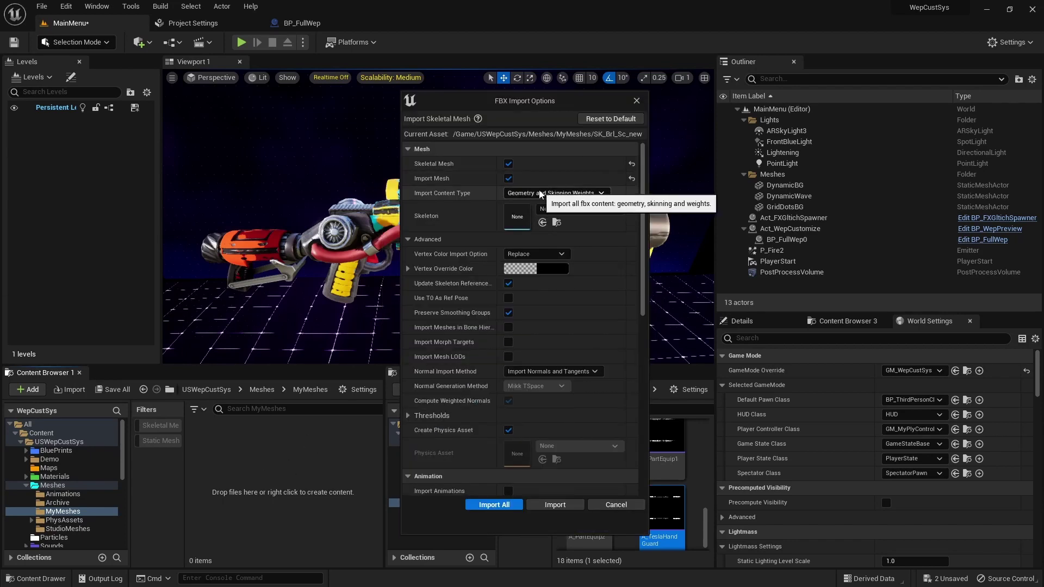
click(509, 163)
click(509, 164)
click(577, 209)
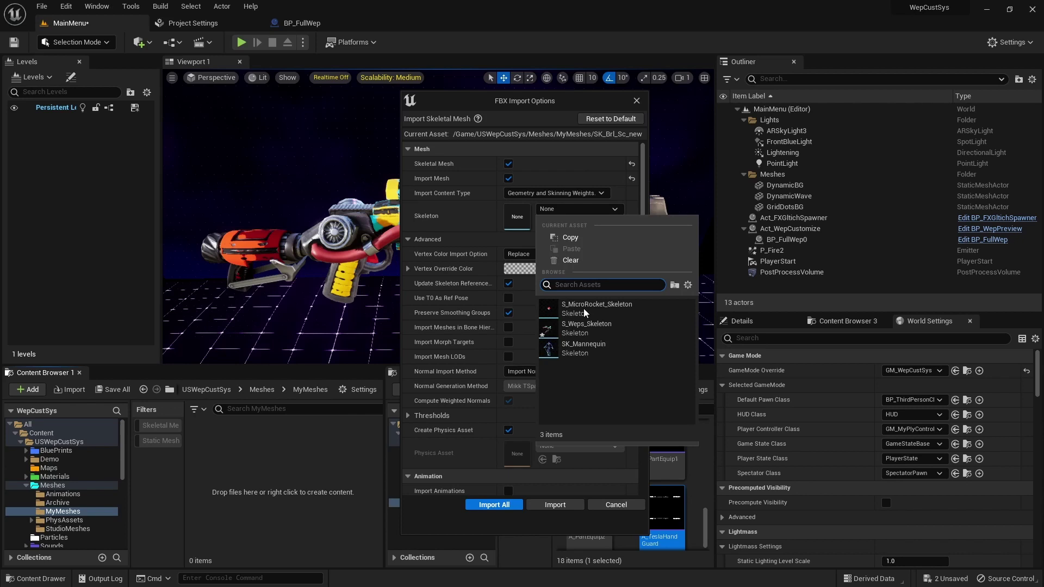
click(608, 329)
Step: Set the material import method to Do Not Create Material and import all the meshes
scroll(609, 293, down, 10)
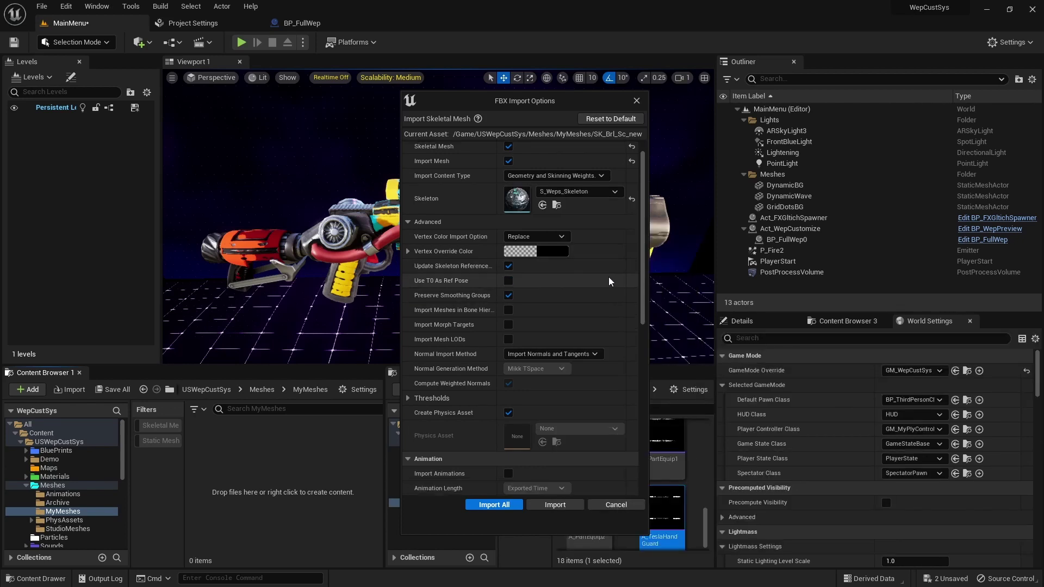
click(546, 328)
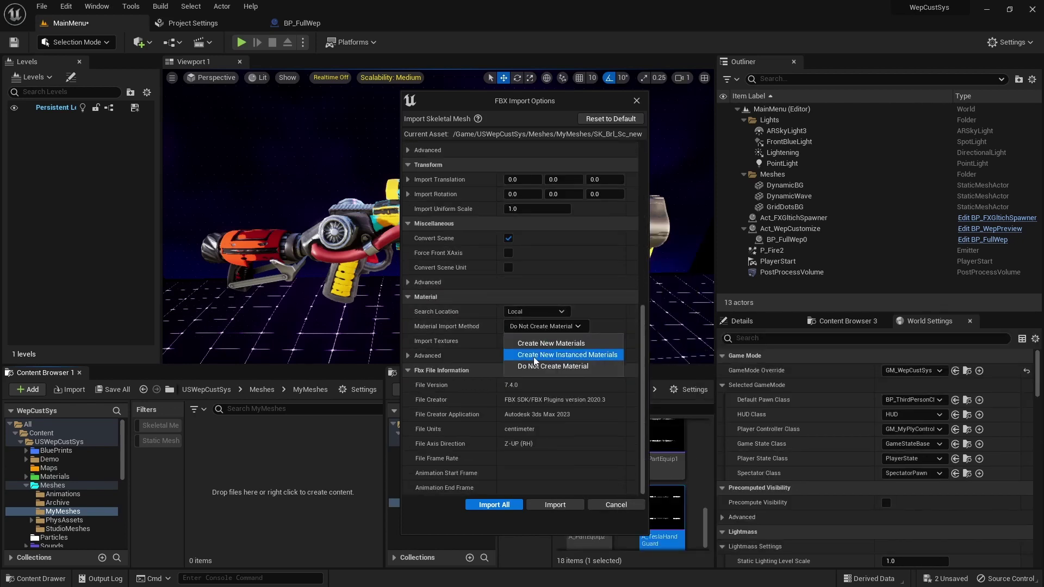
click(548, 369)
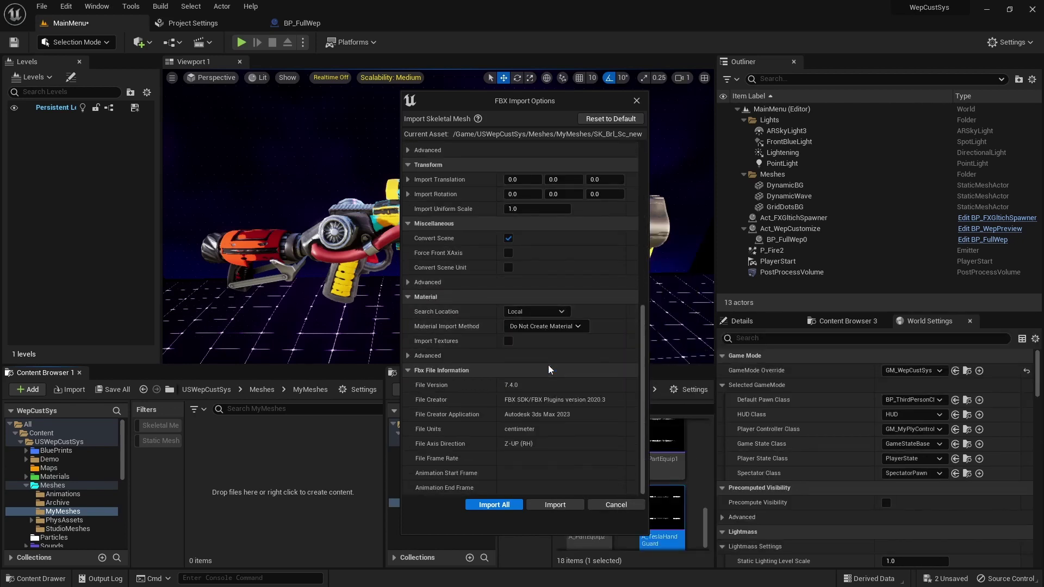
click(510, 505)
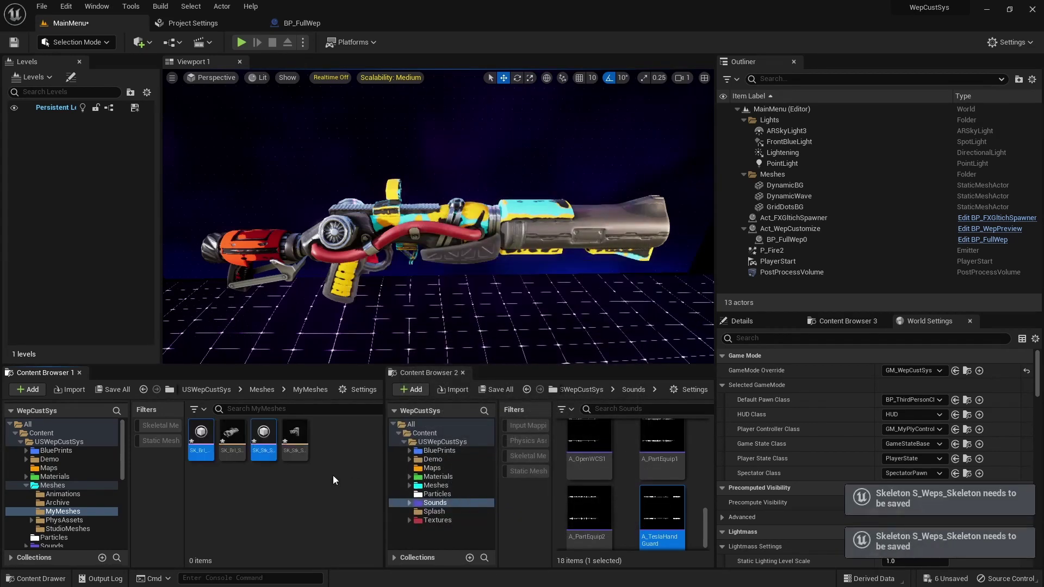
Step: Run the EUW_ReplaceWithACustomPart1 editor utility widget from the BluePrints folder and move its window over the viewport
click(441, 452)
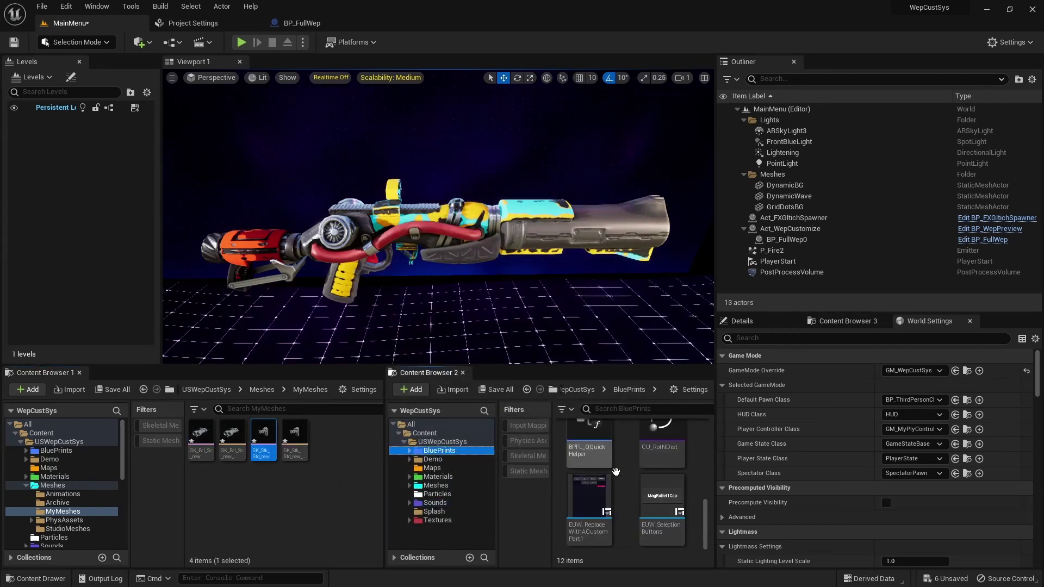
click(583, 499)
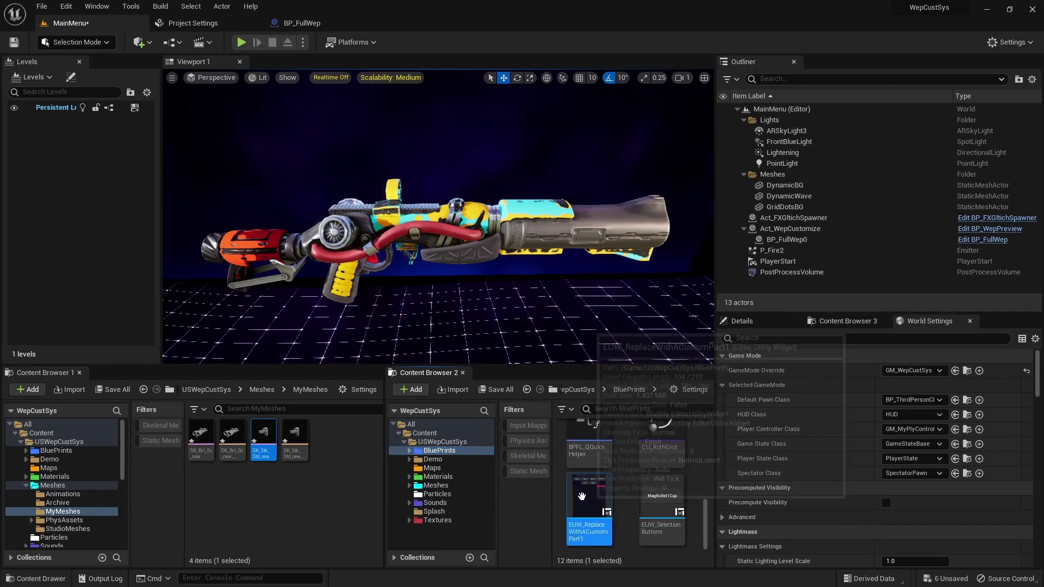
right_click(582, 498)
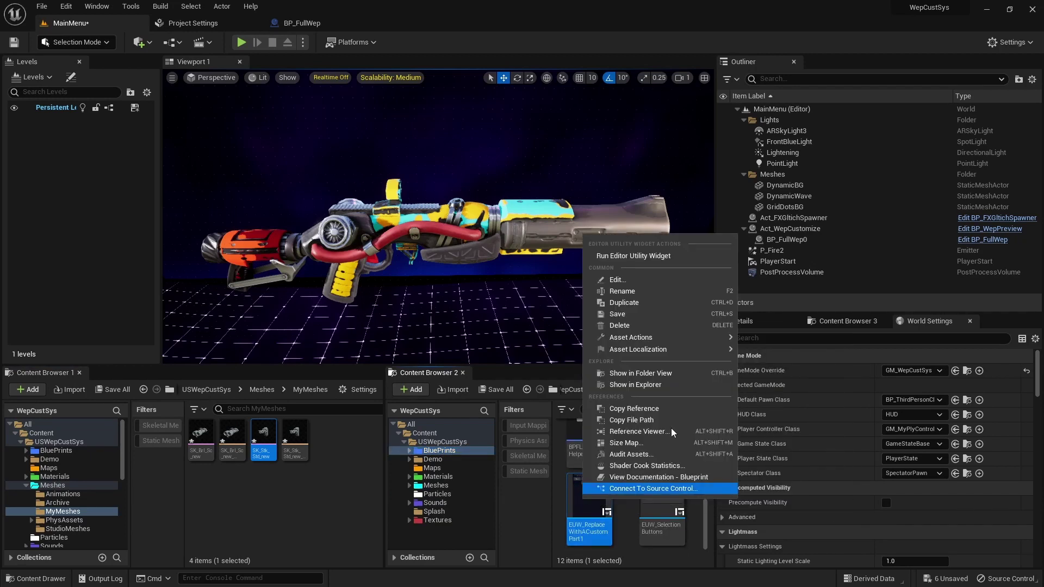
click(633, 257)
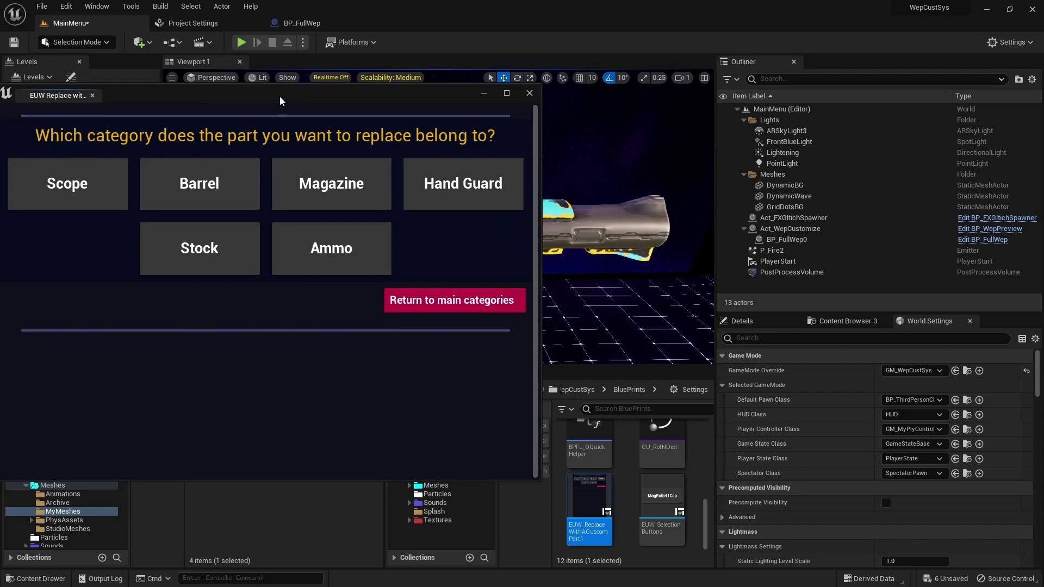
drag(280, 101, 559, 123)
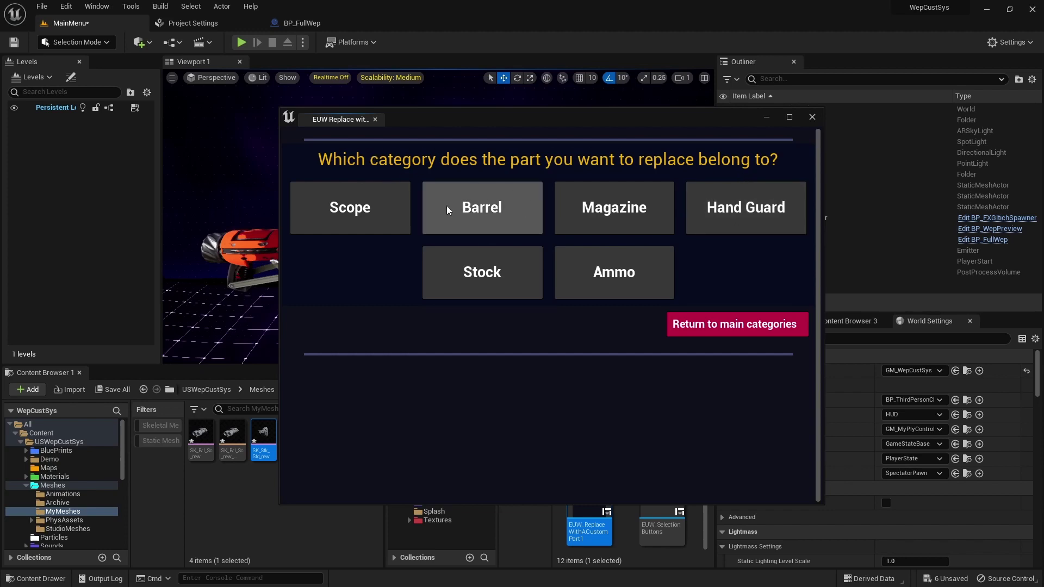
Step: Choose BarrelBulletScatter from the Barrel category as the part to replace and assign SK_Brl_Sc_new as its skeletal mesh
click(489, 202)
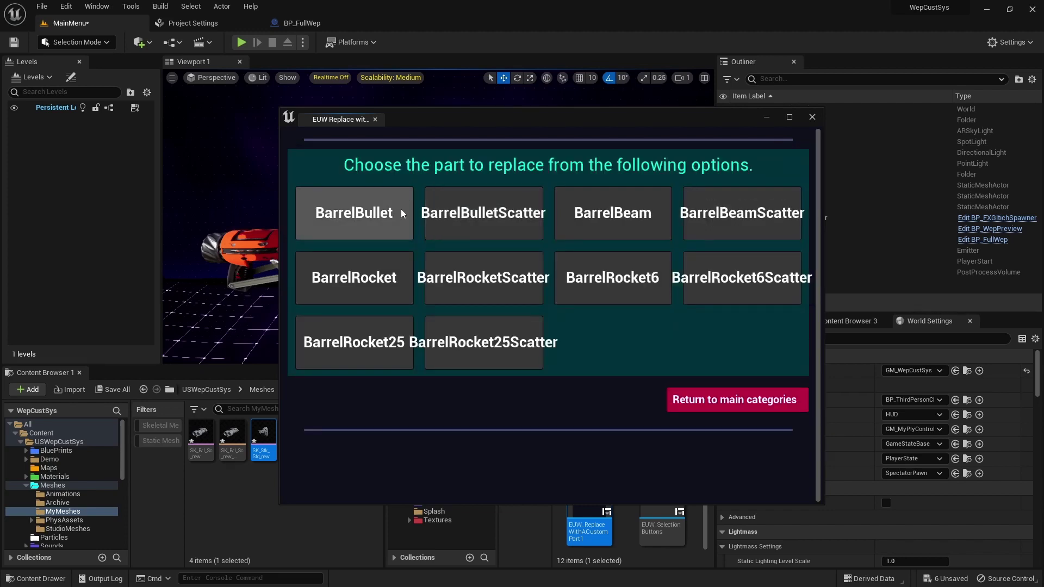
click(525, 197)
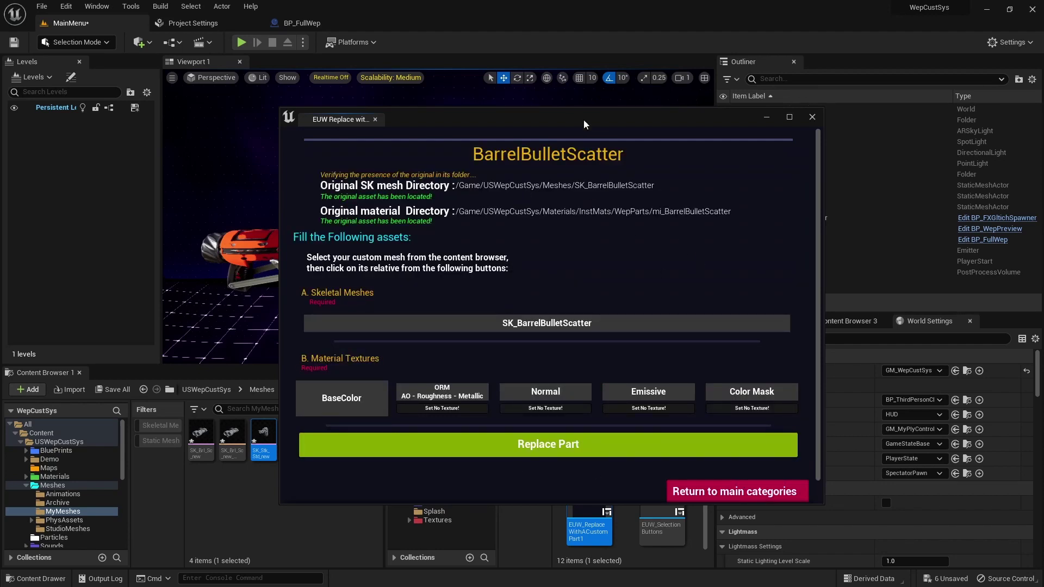
drag(584, 121, 508, 11)
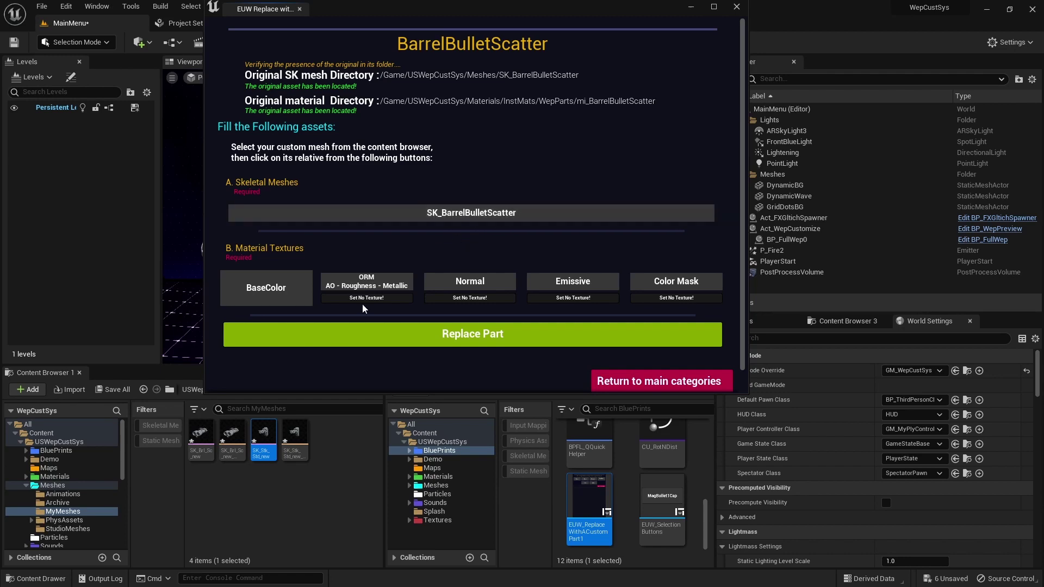
click(198, 435)
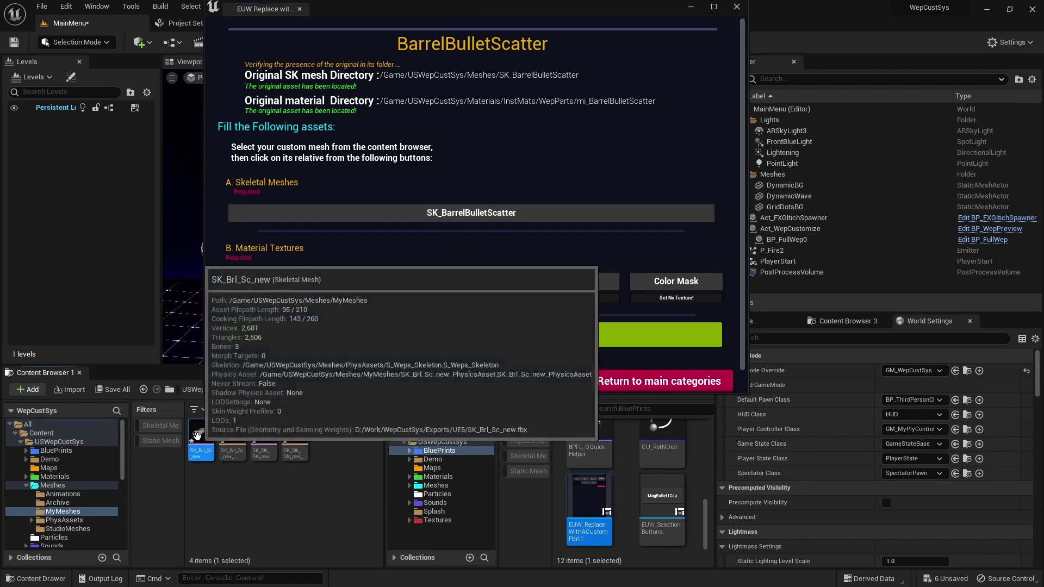
click(495, 217)
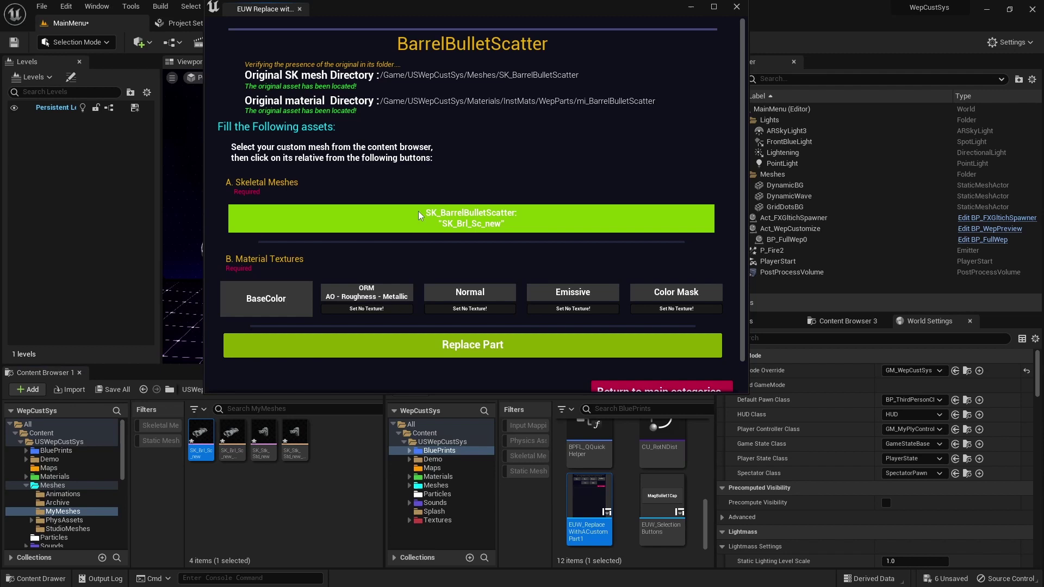
Step: Open the BrlScutter texture folder under MyNewMaterials and assign Brl_Sctr_New_BaseColor as the part's BaseColor
click(432, 521)
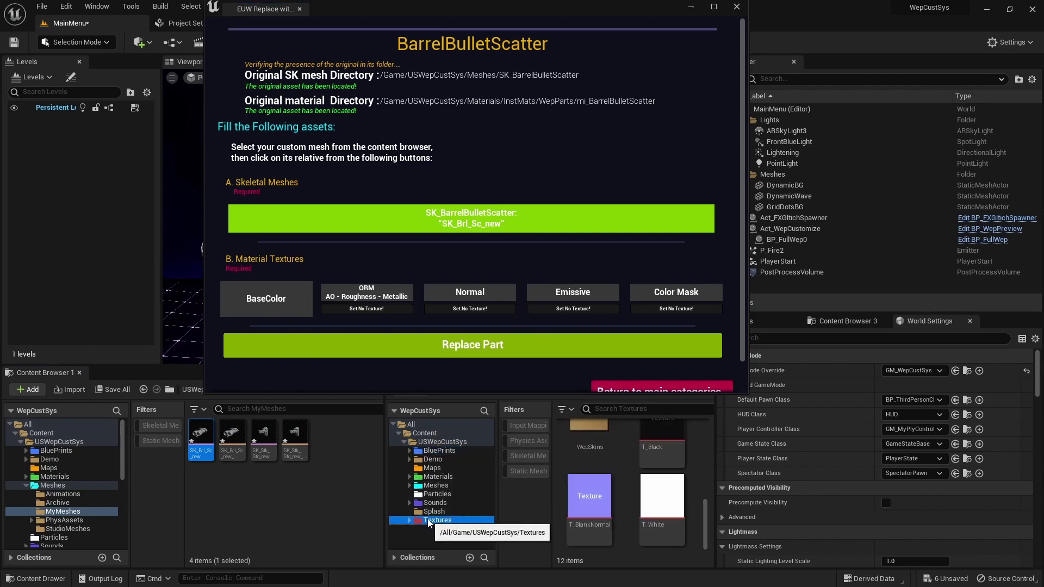
scroll(656, 467, up, 5)
double_click(592, 457)
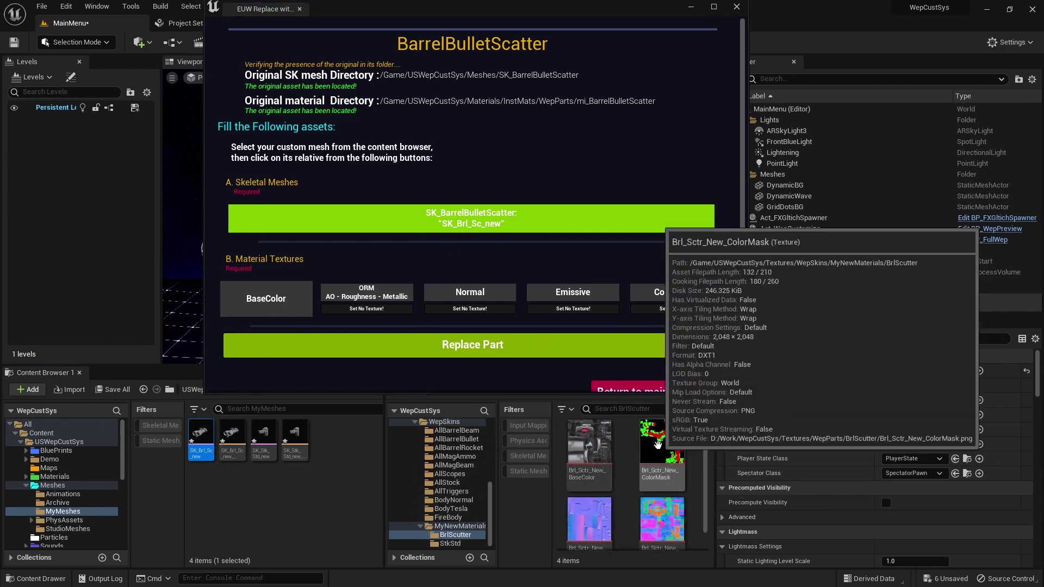
click(589, 446)
click(266, 299)
Step: Assign Brl_Sctr_New_ORM, Brl_Sctr_New_Normal and Brl_Sctr_New_ColorMask to their matching texture slots, and set Emissive to no texture
click(662, 517)
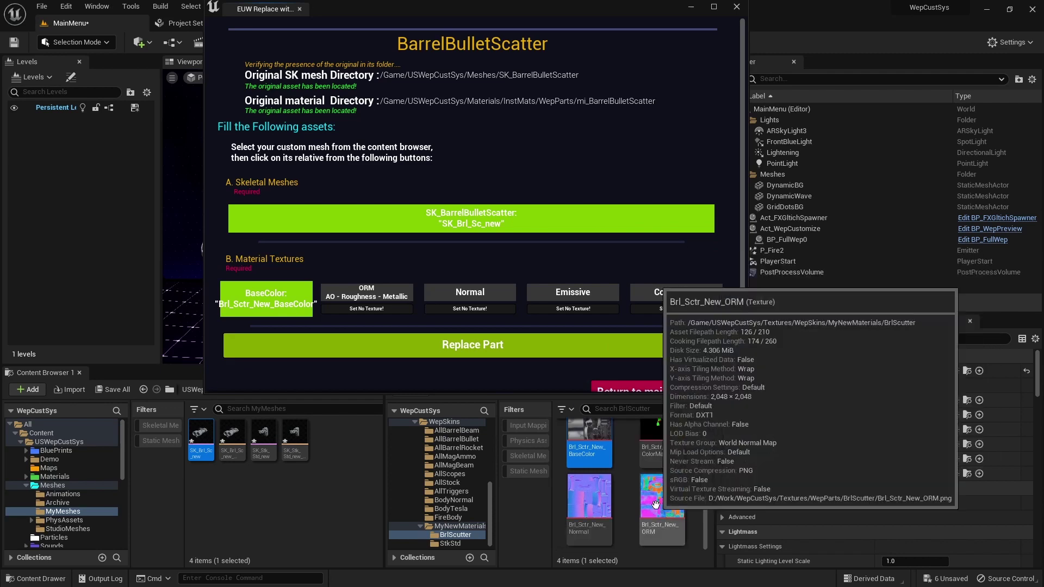
click(367, 297)
click(589, 496)
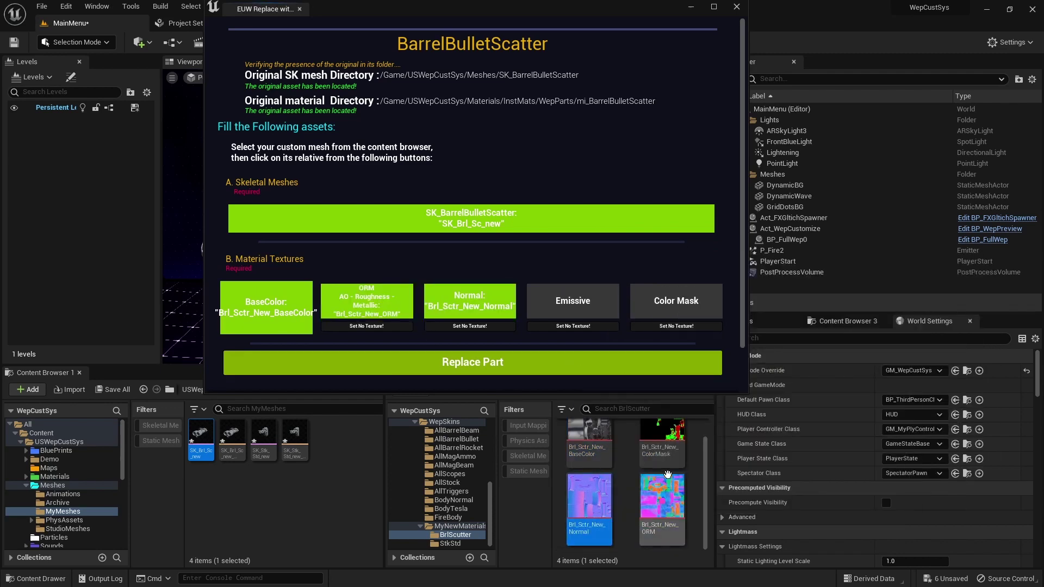
click(664, 454)
scroll(676, 434, up, 2)
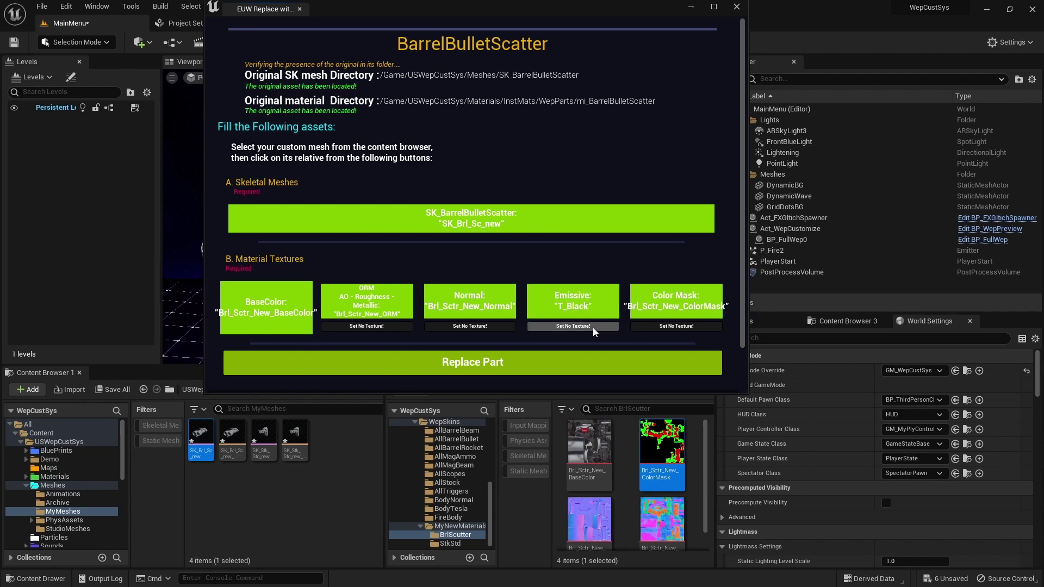
Step: Play the level full screen with the replacement widget moved aside, and open the weapon's hand guard options
drag(435, 17, 730, 177)
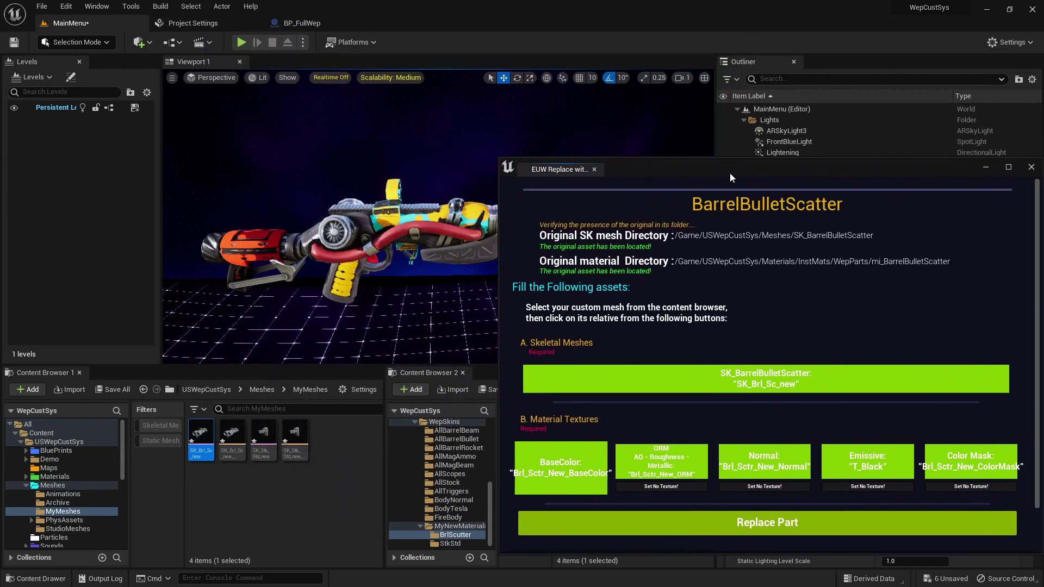
click(242, 44)
drag(636, 173, 753, 353)
key(F11)
click(558, 49)
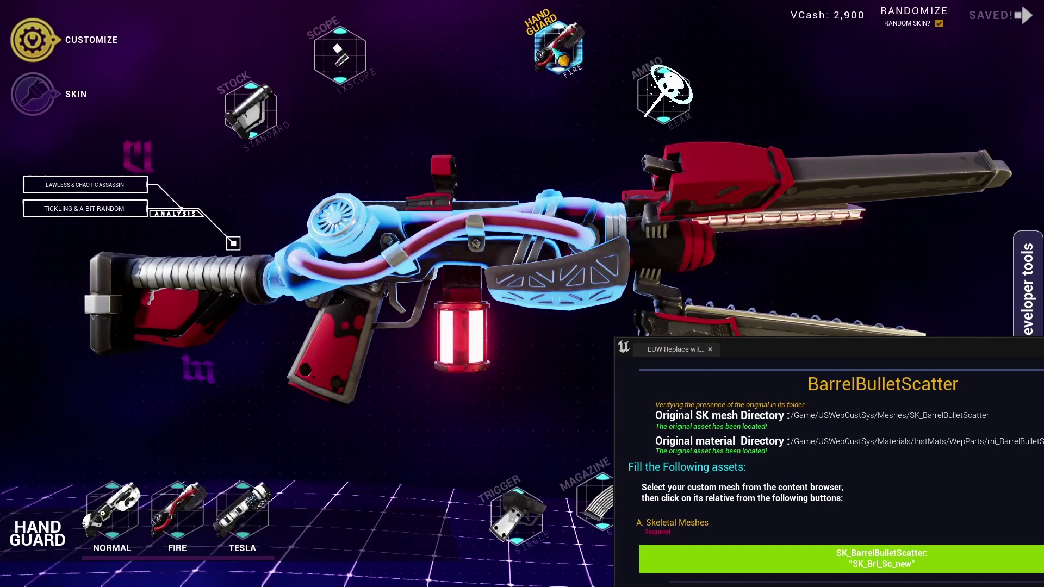
Step: Switch the weapon's ammo to Bullet, leave full screen and stop the play session
click(664, 96)
click(112, 510)
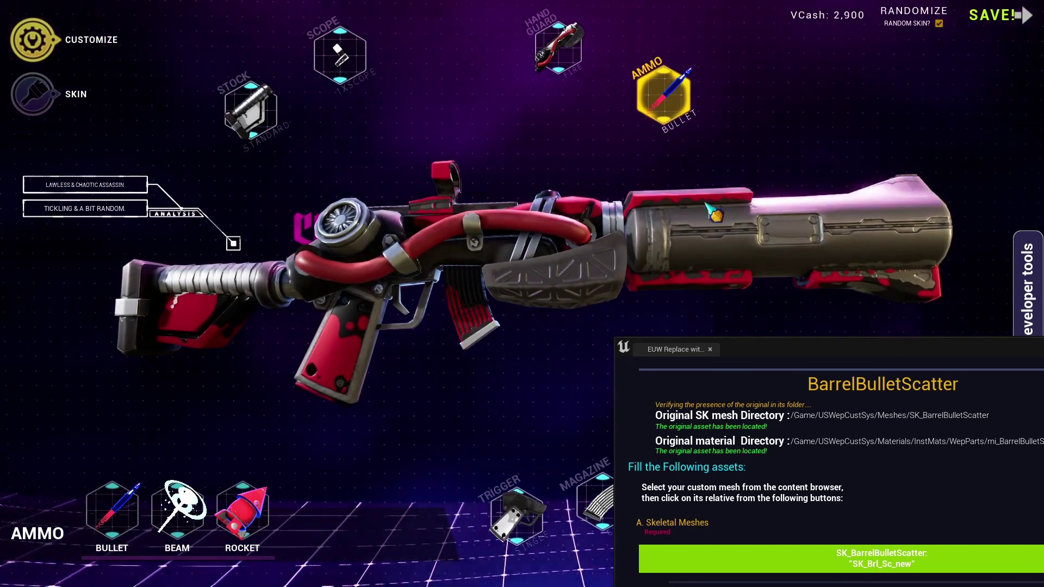
key(F11)
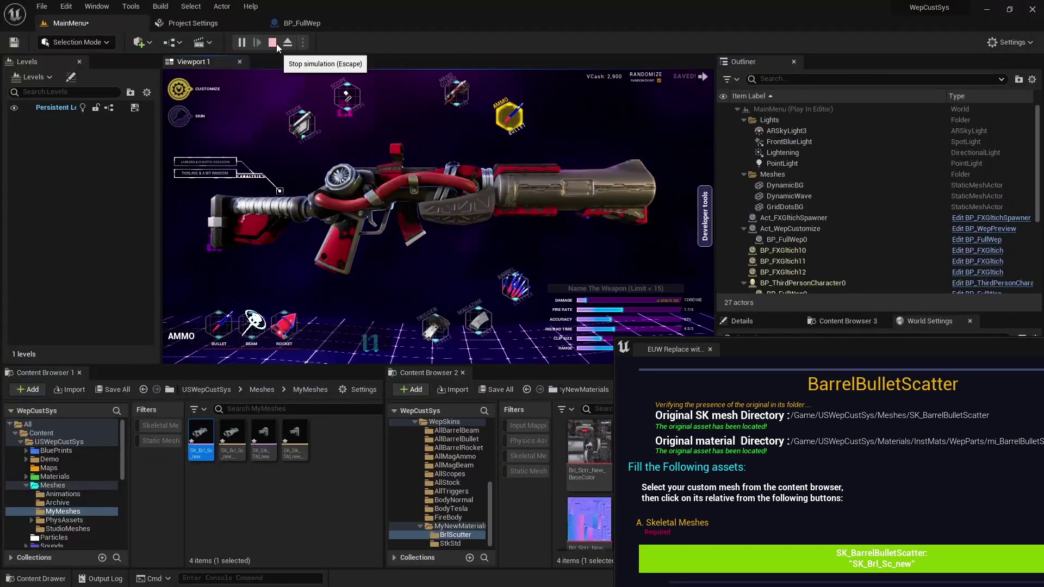
click(272, 41)
Step: Replace the original BarrelBulletScatter part with the assigned mesh and textures, and move the widget away from the viewport
drag(830, 346, 411, 64)
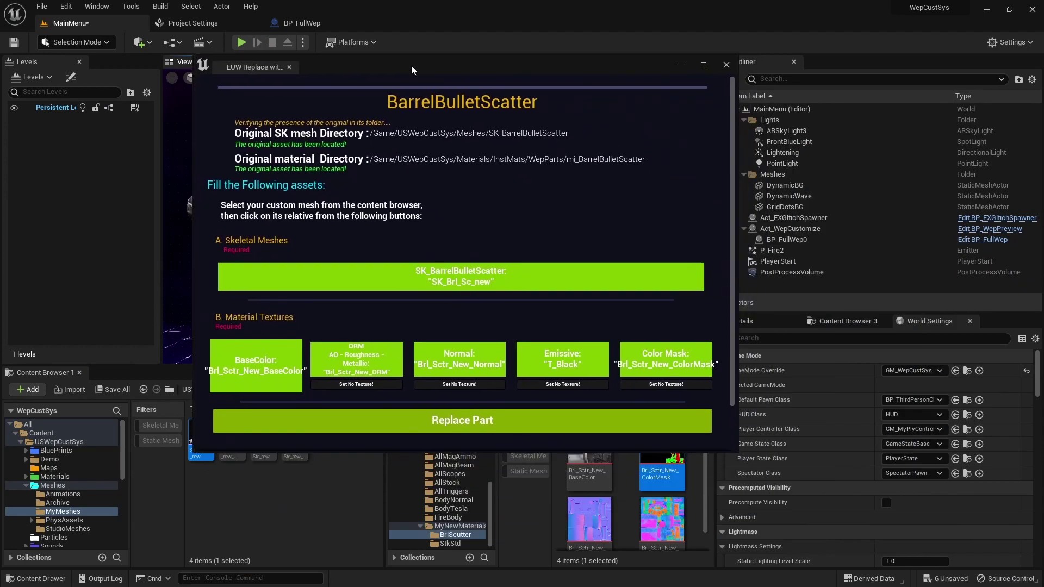
click(480, 428)
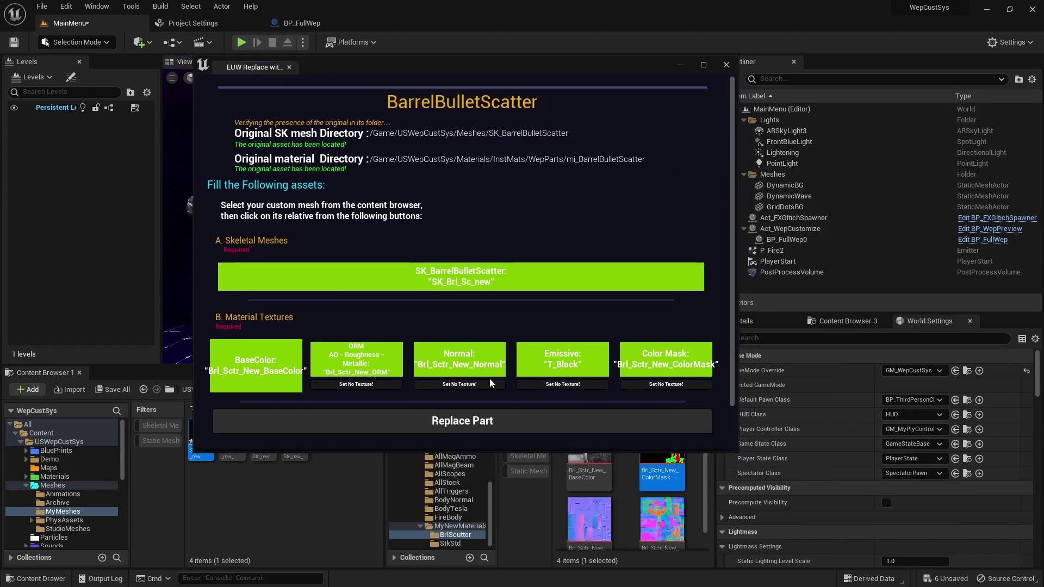
drag(432, 67, 738, 307)
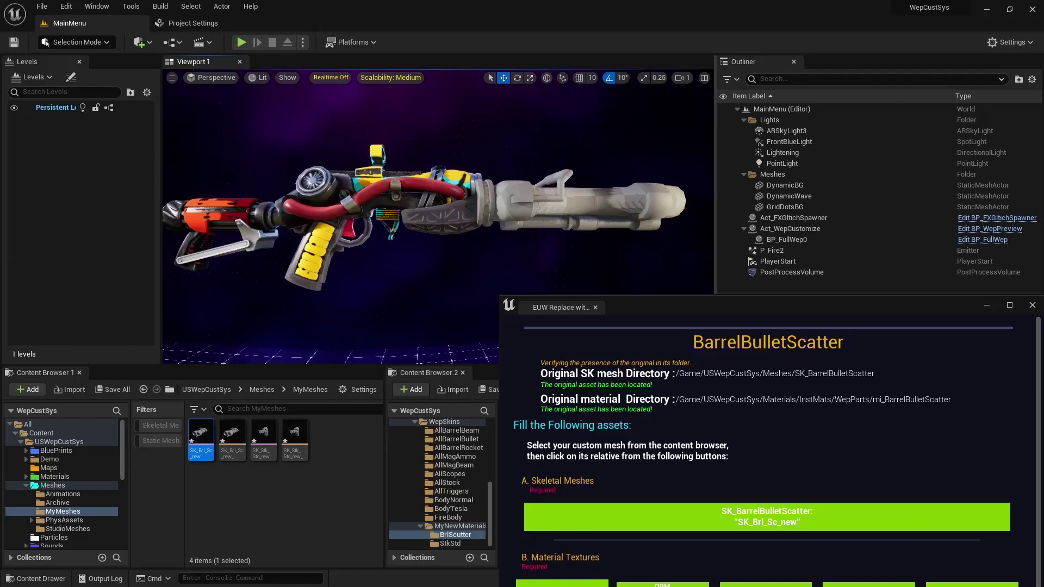
Step: Play the level and set the second saved weapon as Weapon 1
click(242, 41)
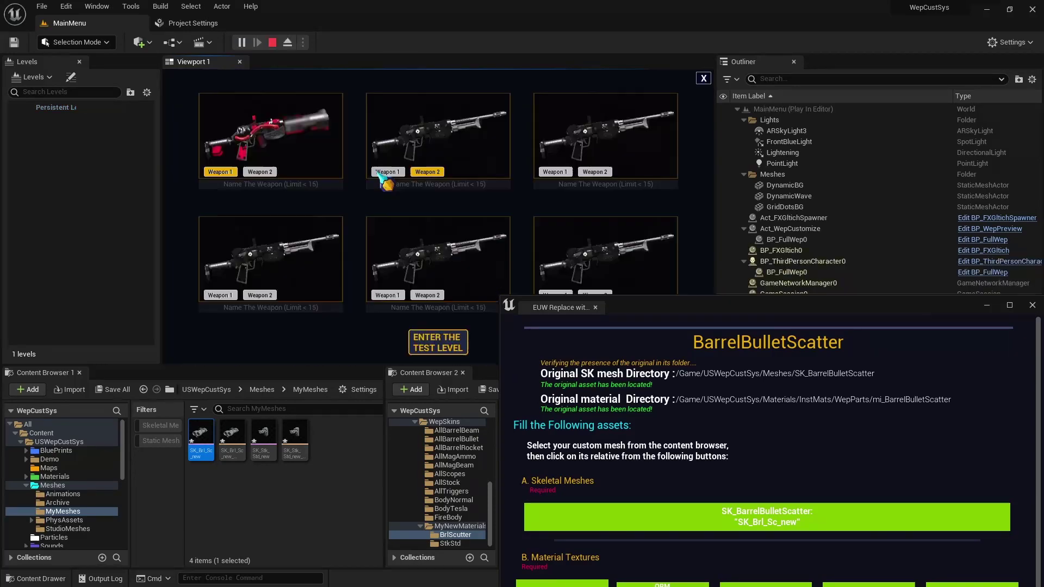
click(383, 172)
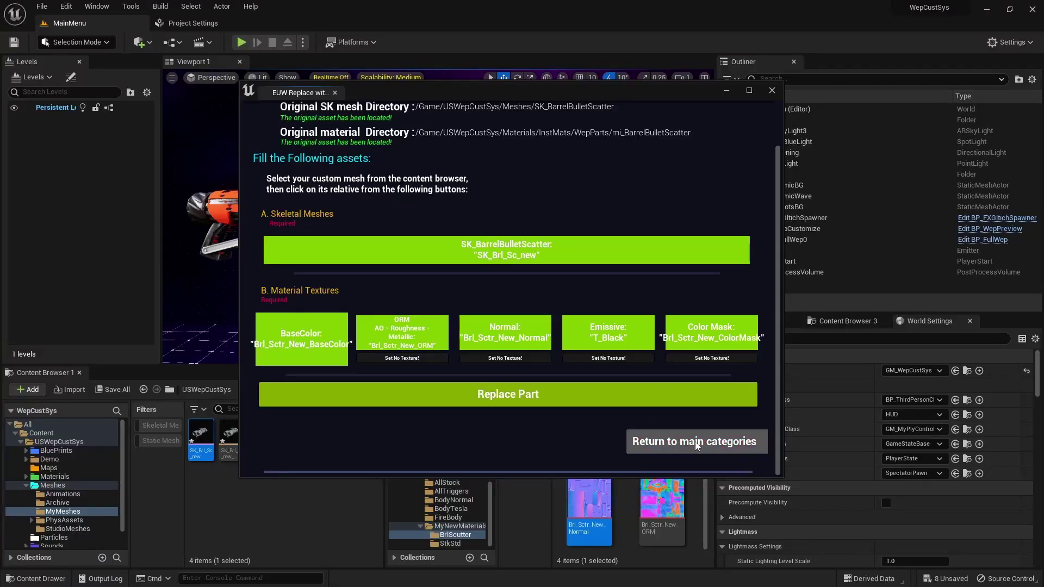
Step: Return to the main part categories and choose StockStandard in the Stock category as the part to replace
click(678, 443)
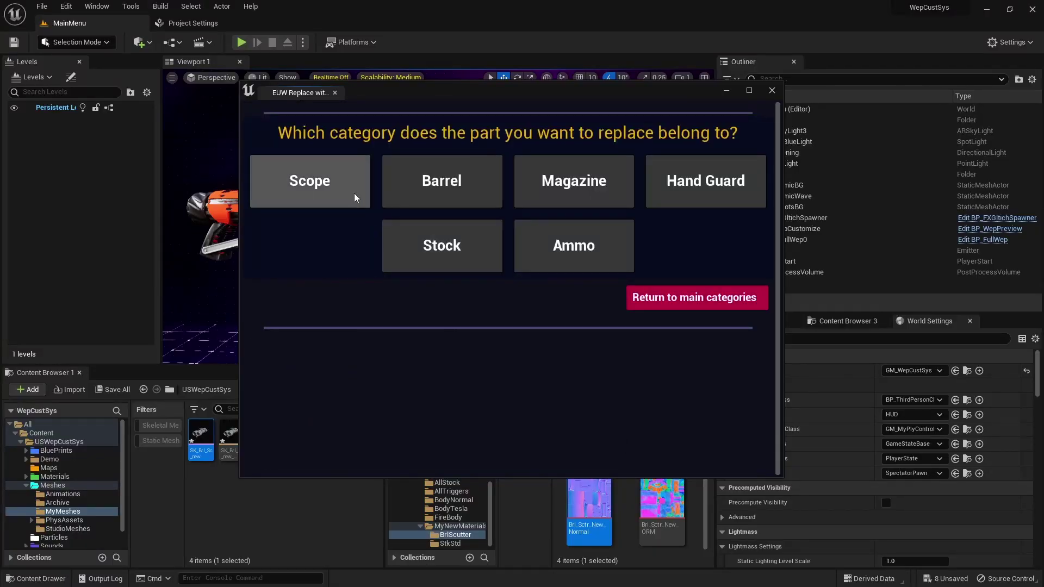
click(457, 255)
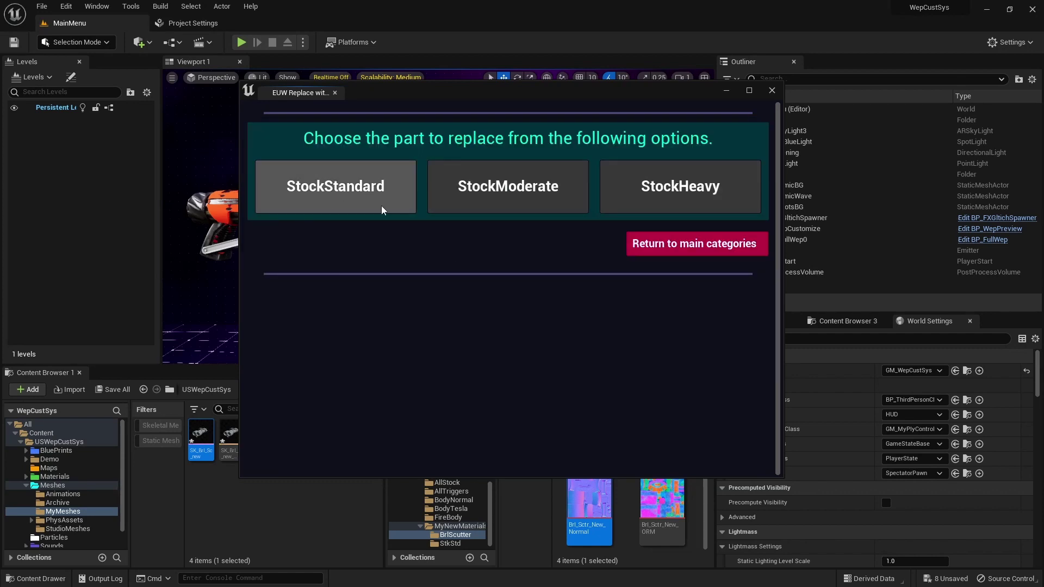
click(337, 207)
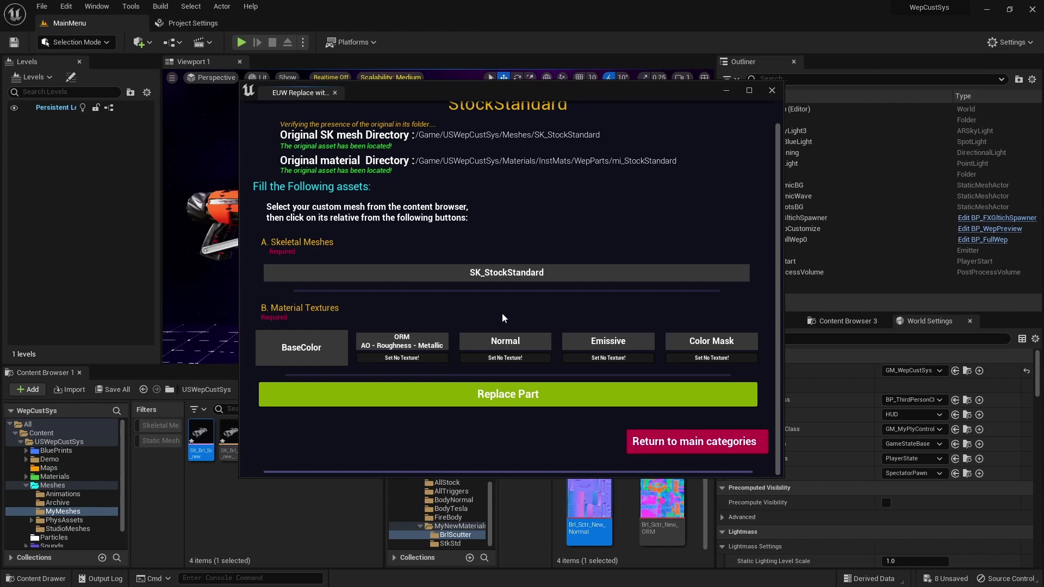
Step: Move the replacement widget clear of the assets and assign the SK_Stk_Std_new mesh to SK_StockStandard
drag(562, 92, 513, 8)
click(264, 438)
click(429, 188)
Step: Assign the Stk_Std_New BaseColor, ColorMask, Normal and ORM textures from the StkStd folder to their matching StockStandard texture slots
click(450, 544)
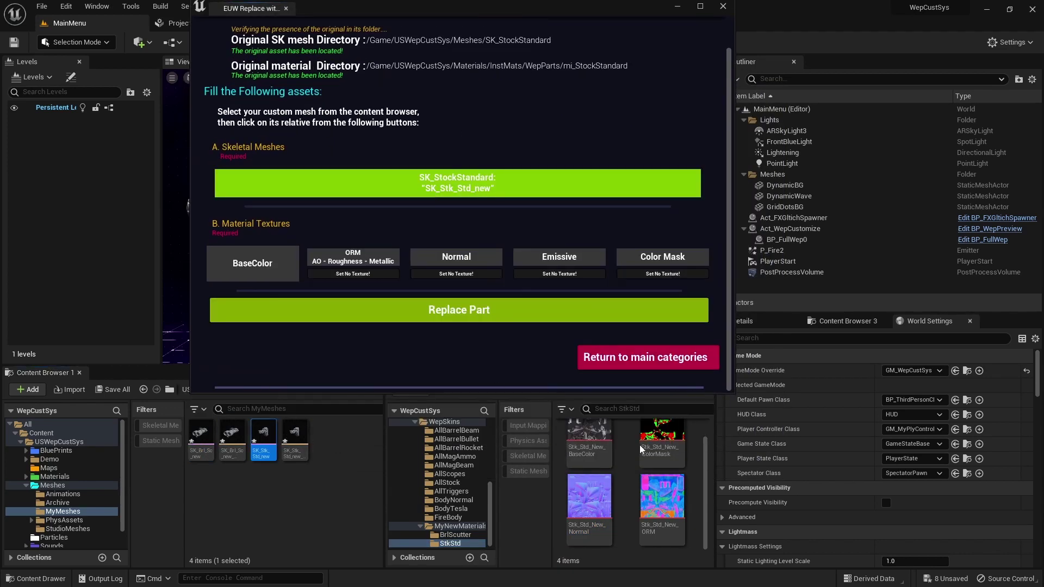
click(590, 444)
click(253, 264)
click(663, 438)
click(662, 257)
click(590, 498)
click(457, 257)
click(664, 496)
click(353, 257)
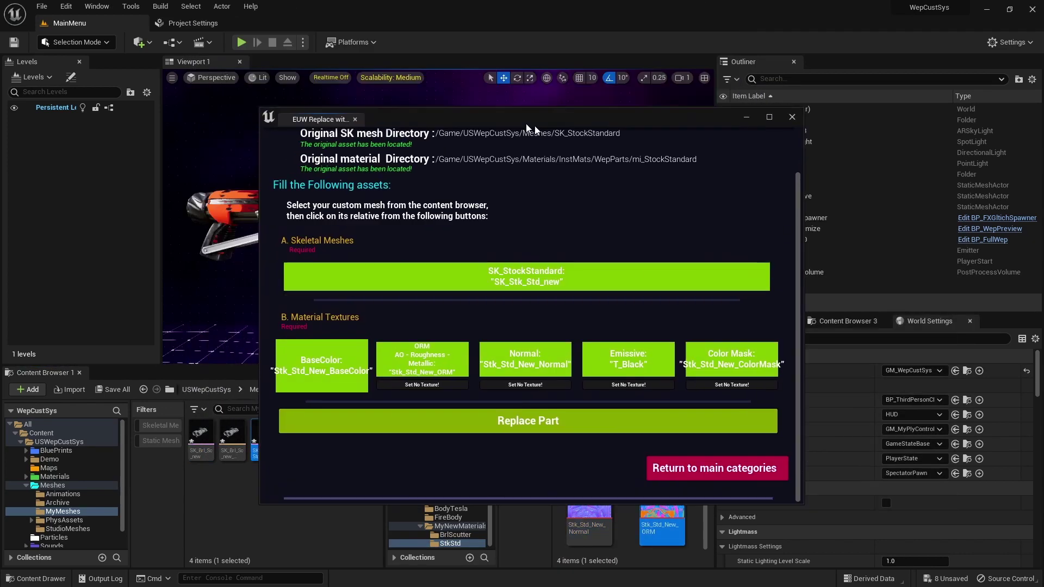
Step: Play the level with the replacement widget moved aside, inspect the weapon's original standard stock, and end the play session
drag(527, 129, 757, 199)
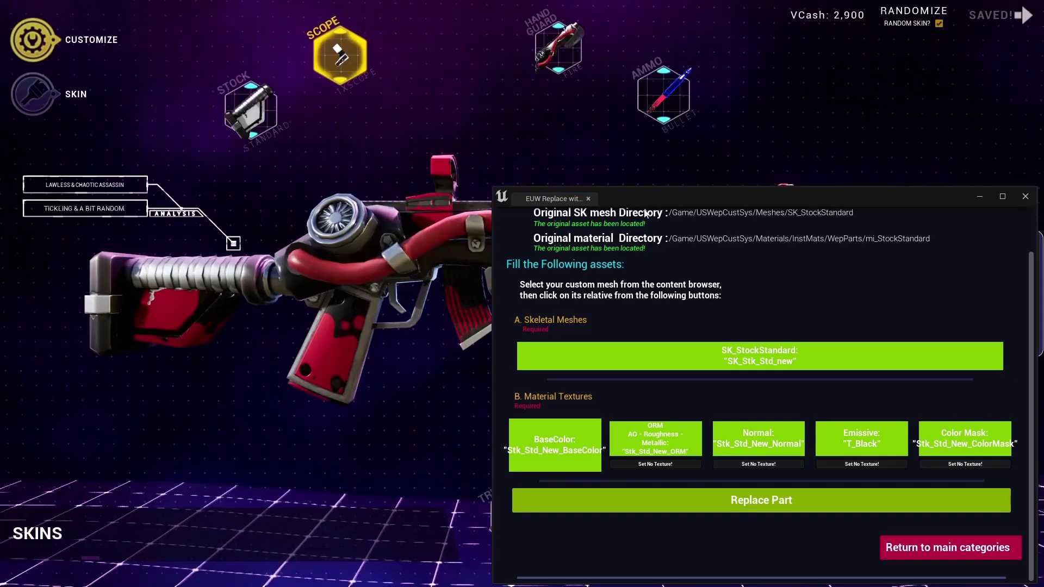
drag(627, 197, 881, 513)
click(165, 285)
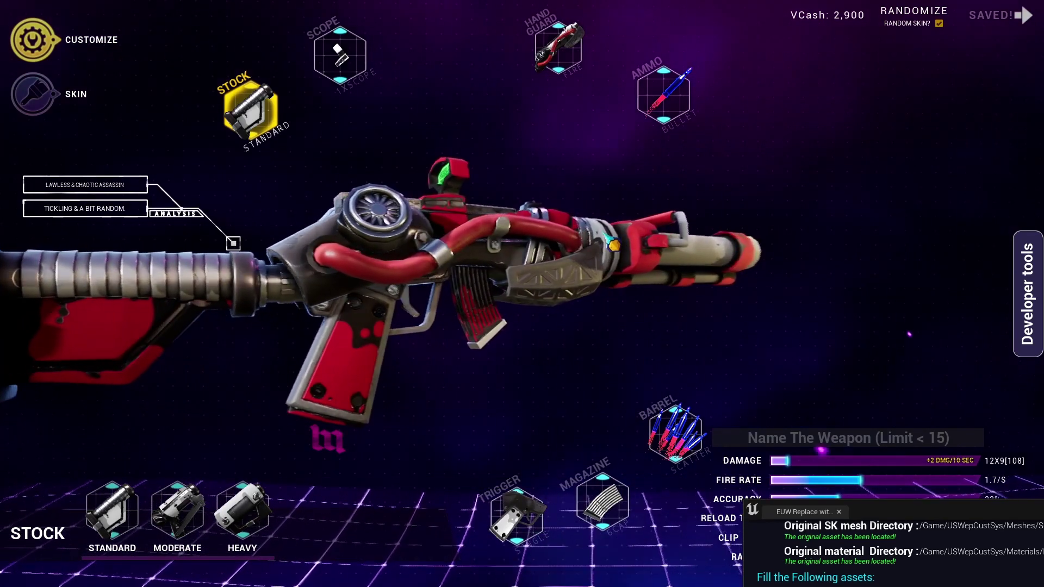
key(Escape)
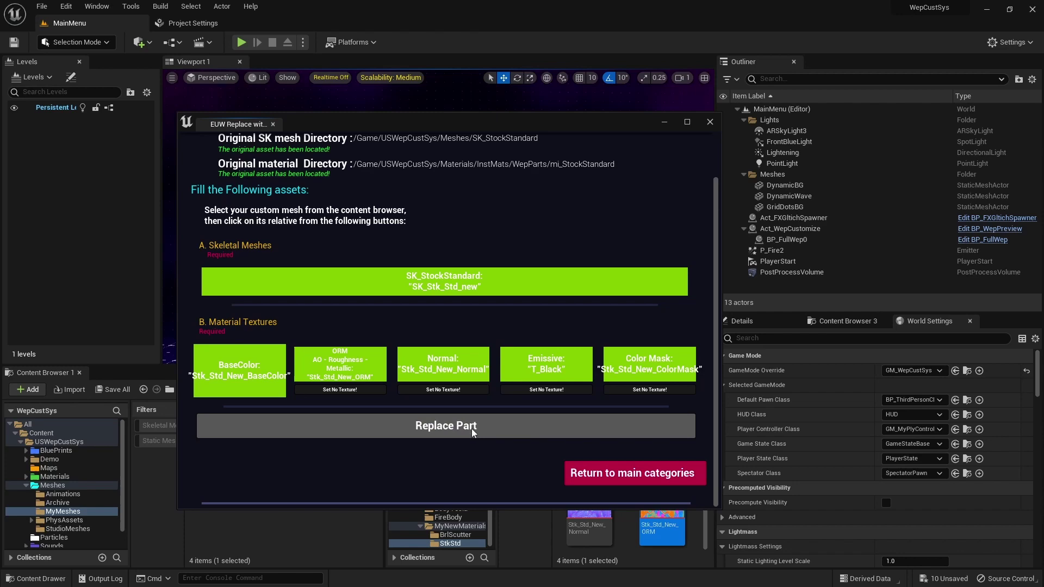
Step: Replace the original StockStandard part with the assigned mesh and textures, and play the level full screen to mark the stock icon
click(472, 429)
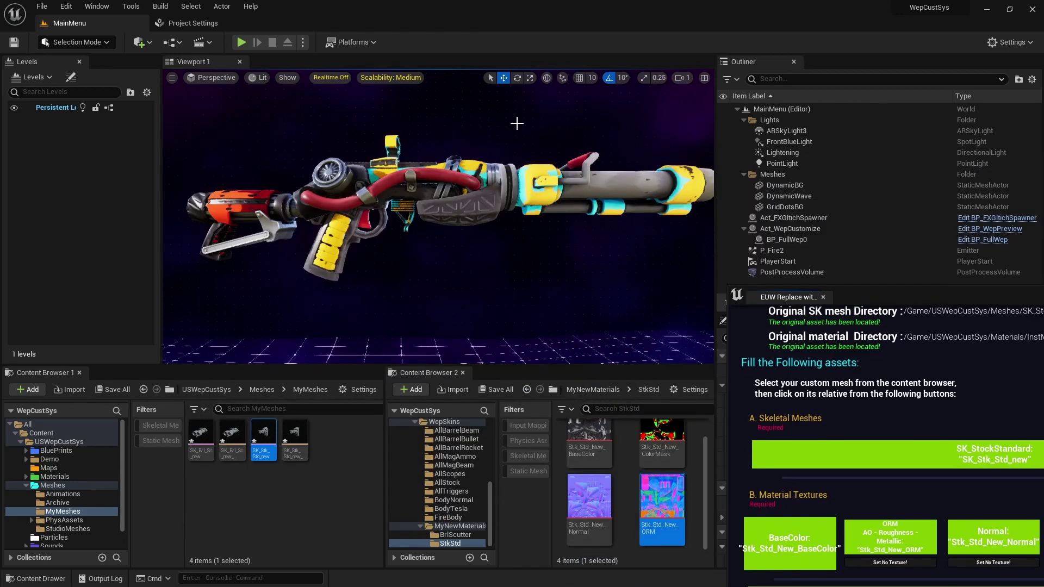
click(242, 43)
key(F11)
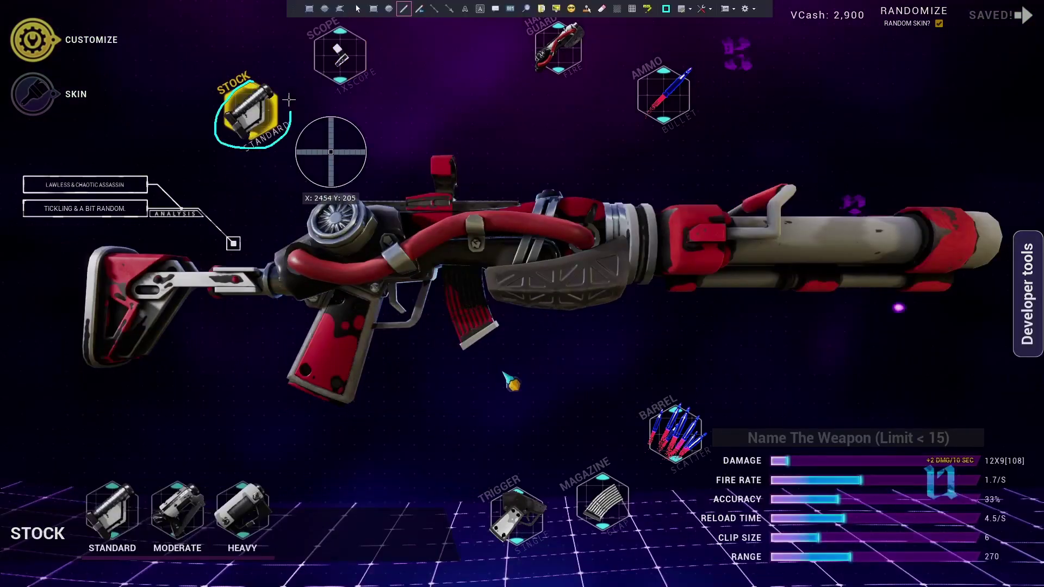
mouse_move(289, 99)
mouse_down()
mouse_move(220, 143)
mouse_move(175, 203)
mouse_move(82, 245)
mouse_move(240, 375)
mouse_move(76, 272)
mouse_move(267, 282)
mouse_move(189, 324)
mouse_up()
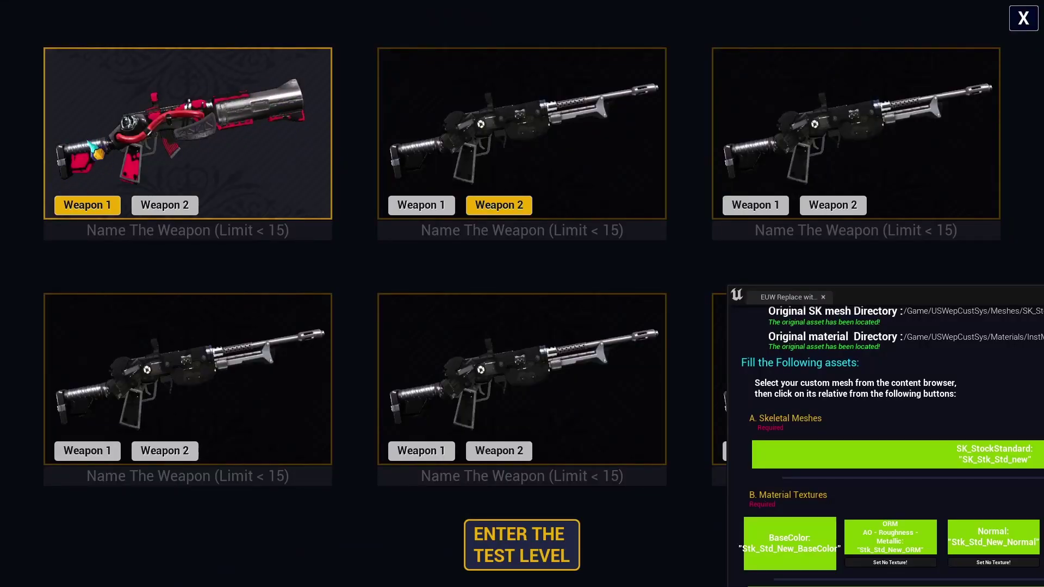
Step: Close the saved weapons screen and open the Studio map, saving the pending asset changes
click(1024, 18)
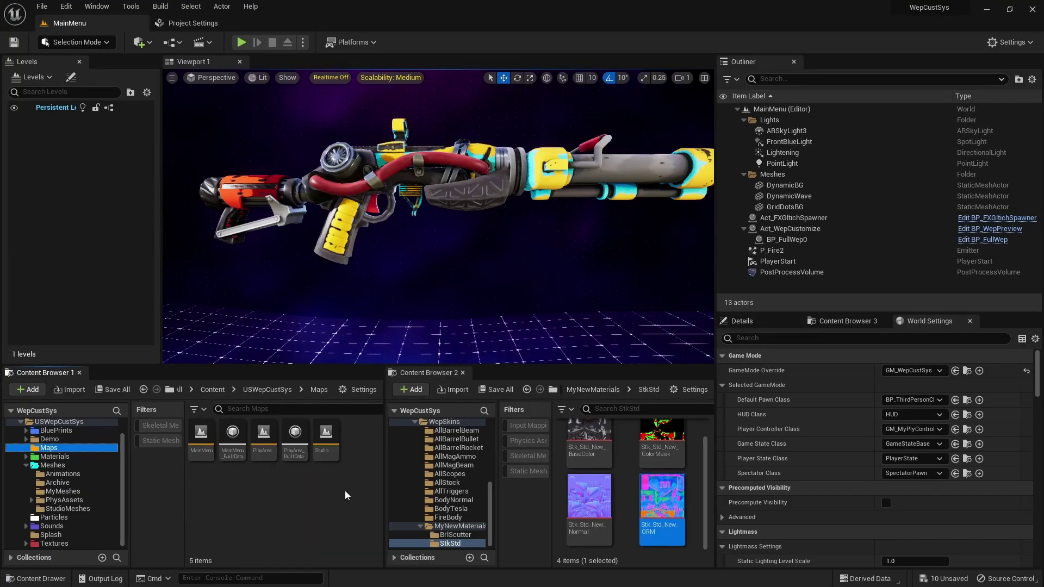
double_click(326, 436)
click(550, 423)
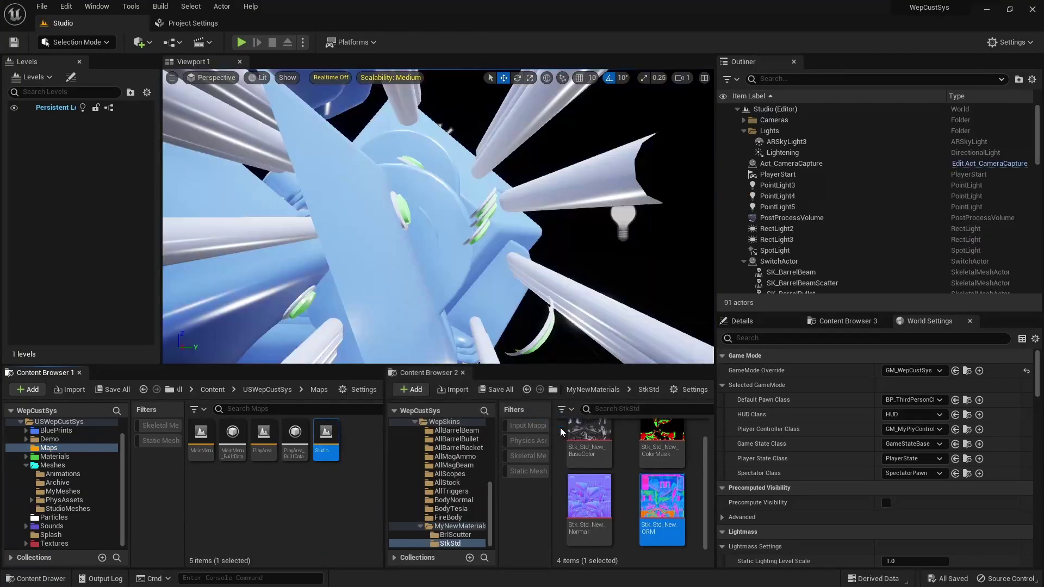
Step: Play the Studio level to take the avatar shots, stop it, and import the changed source files
click(241, 42)
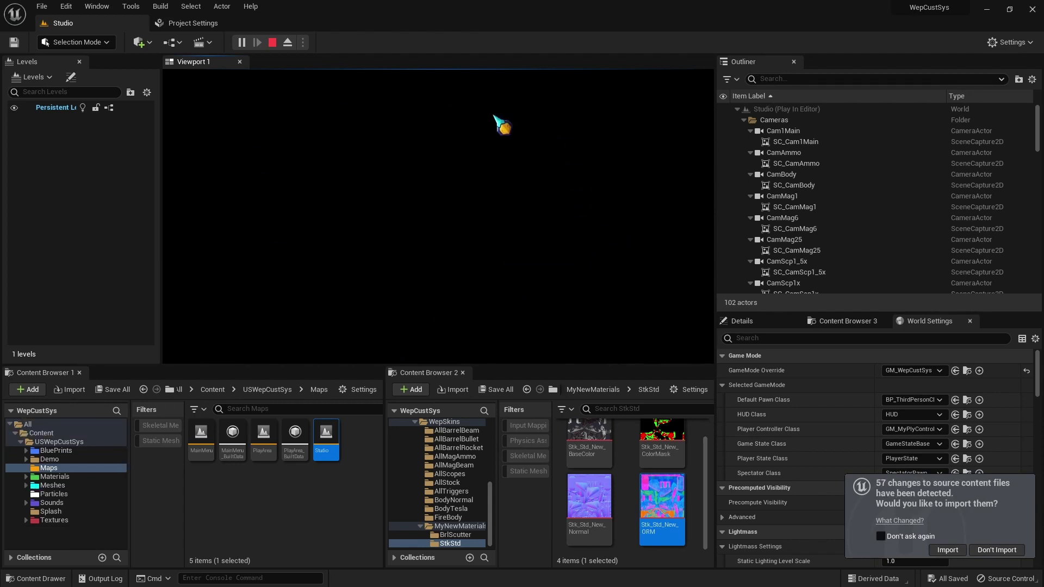
click(272, 46)
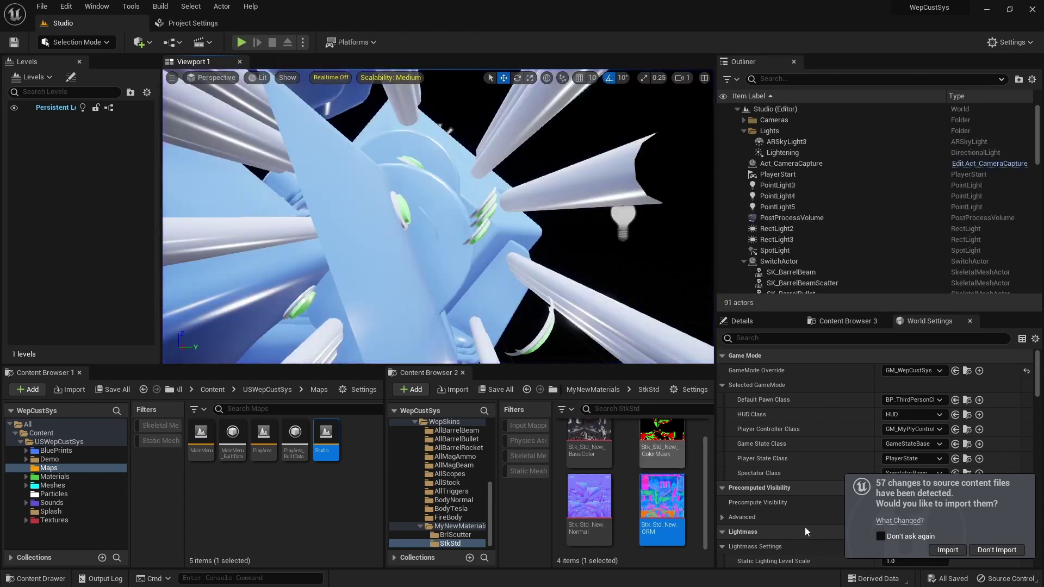
click(951, 550)
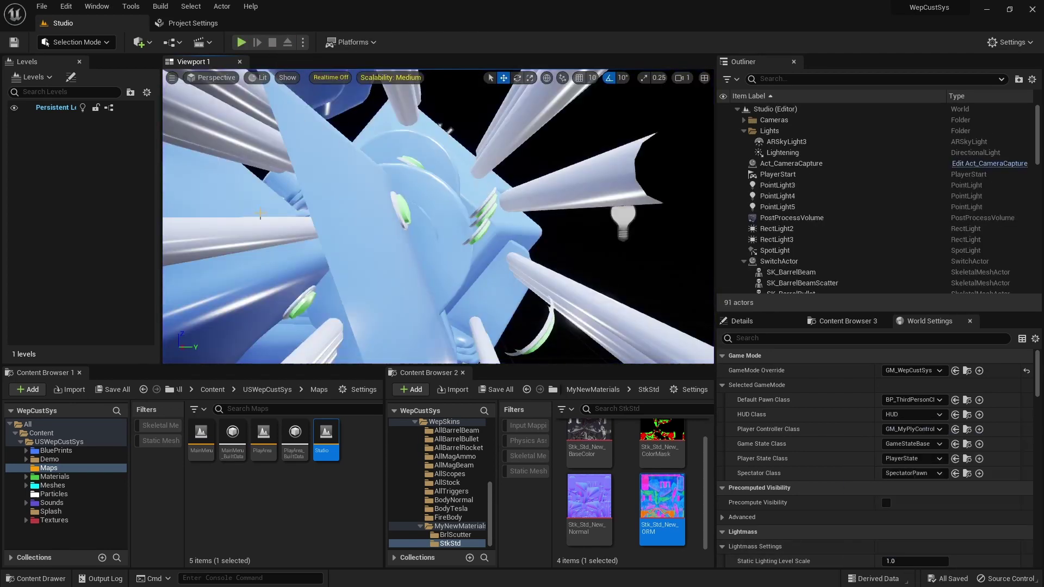
Step: Play the Studio level again to take the icon parts shots, stop it, and import the changed source files
click(242, 42)
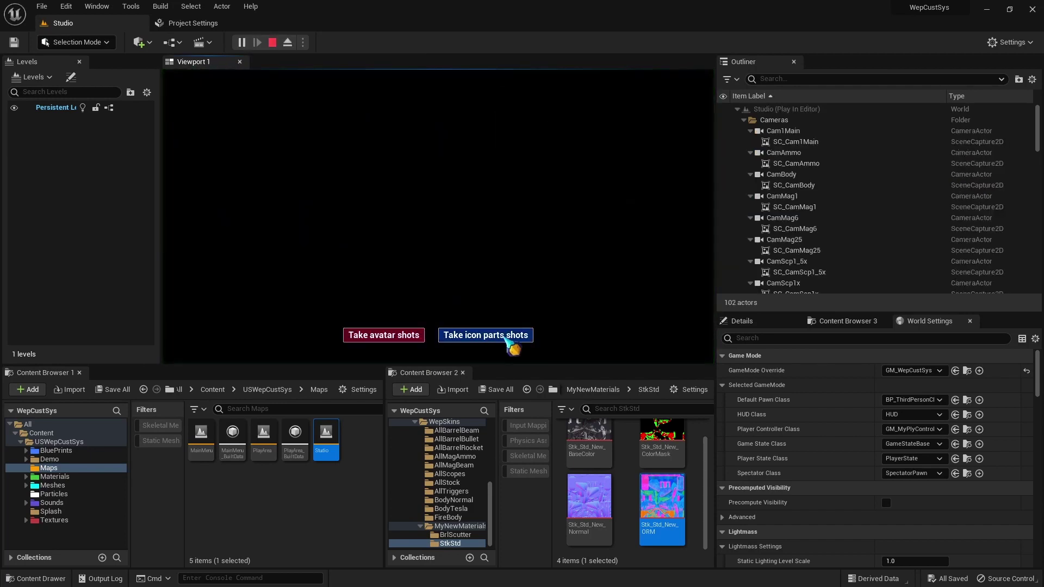
click(506, 335)
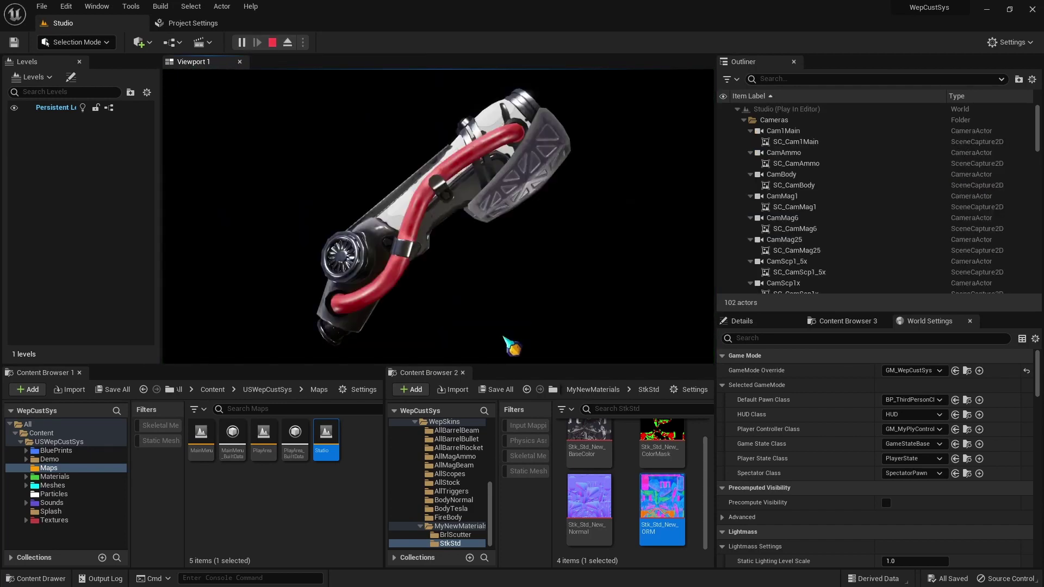
click(271, 43)
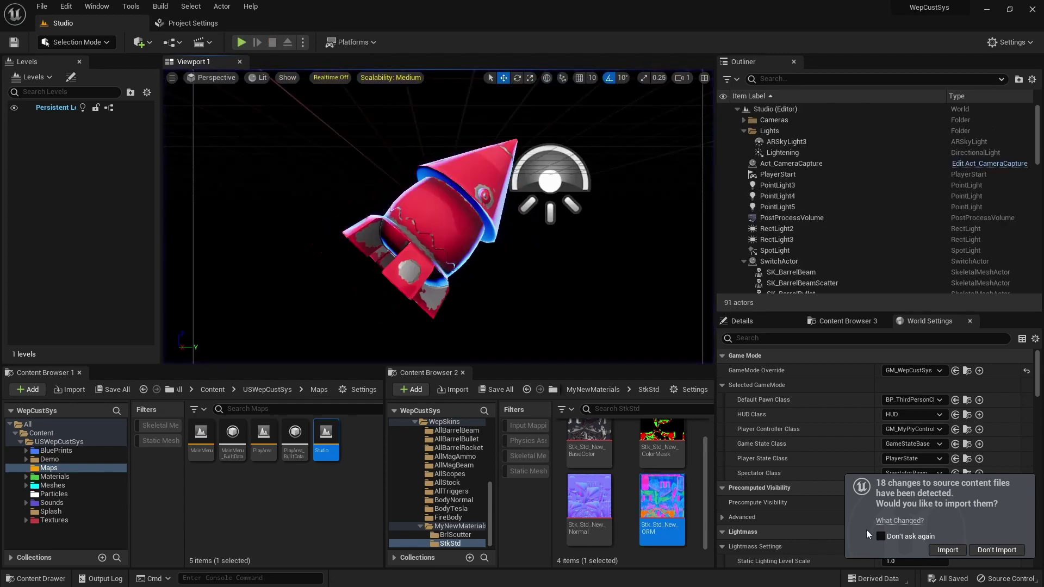
click(947, 551)
Step: Open and play the MainMenu map, and open the first saved weapon for customization
double_click(201, 435)
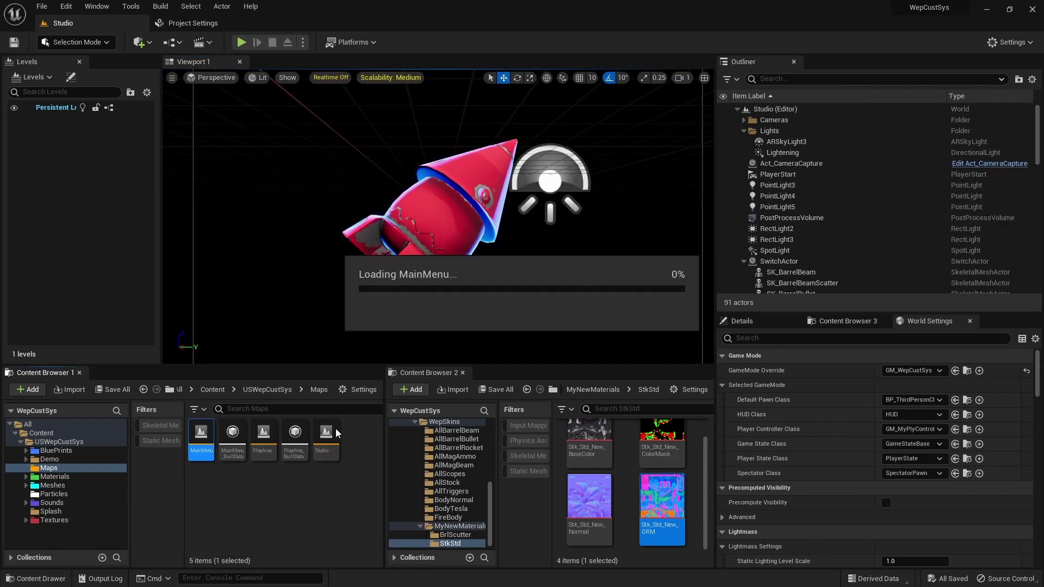
click(241, 42)
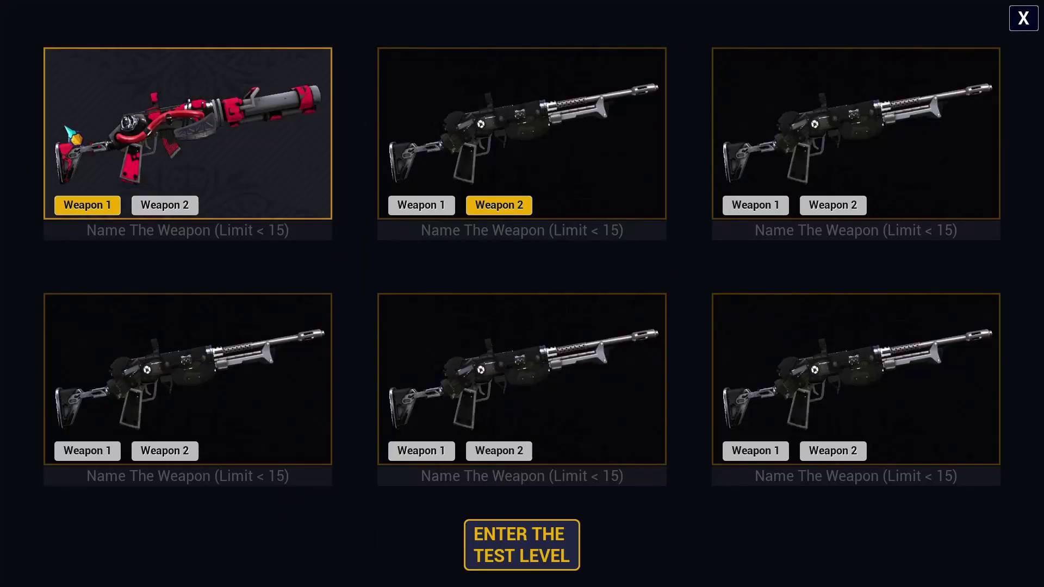
click(94, 180)
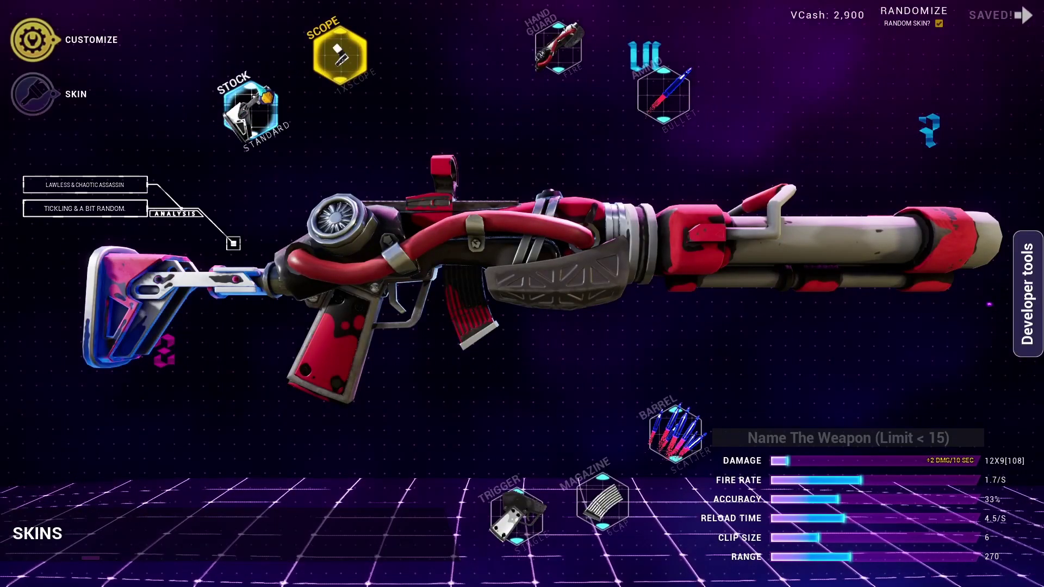
Step: Annotate the screen with circles around the stock icon and the weapon's stock plus a check mark, and clear the annotation
key(Print)
drag(194, 82, 201, 75)
drag(197, 157, 202, 219)
drag(103, 119, 205, 57)
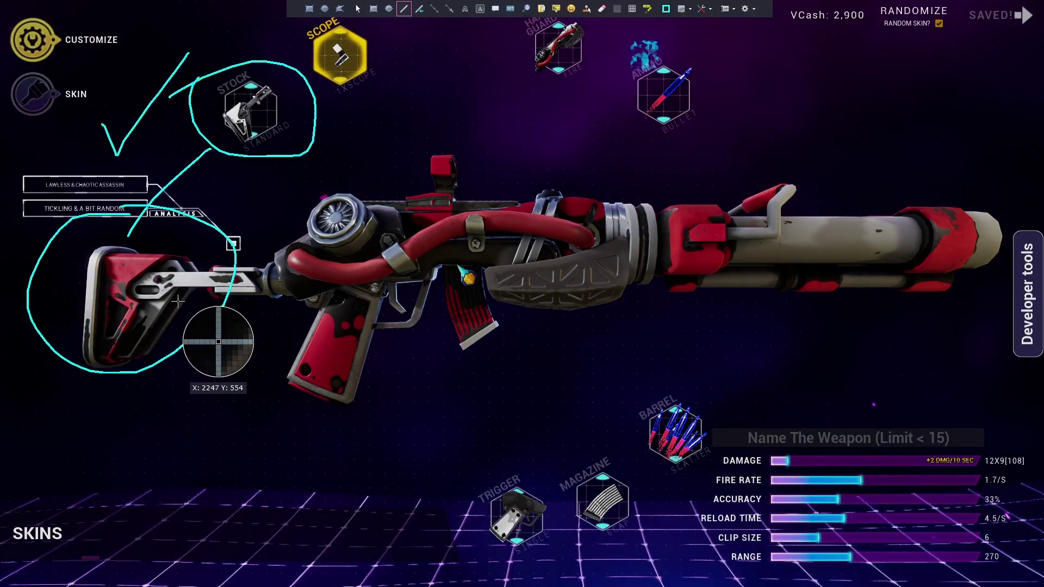
key(Escape)
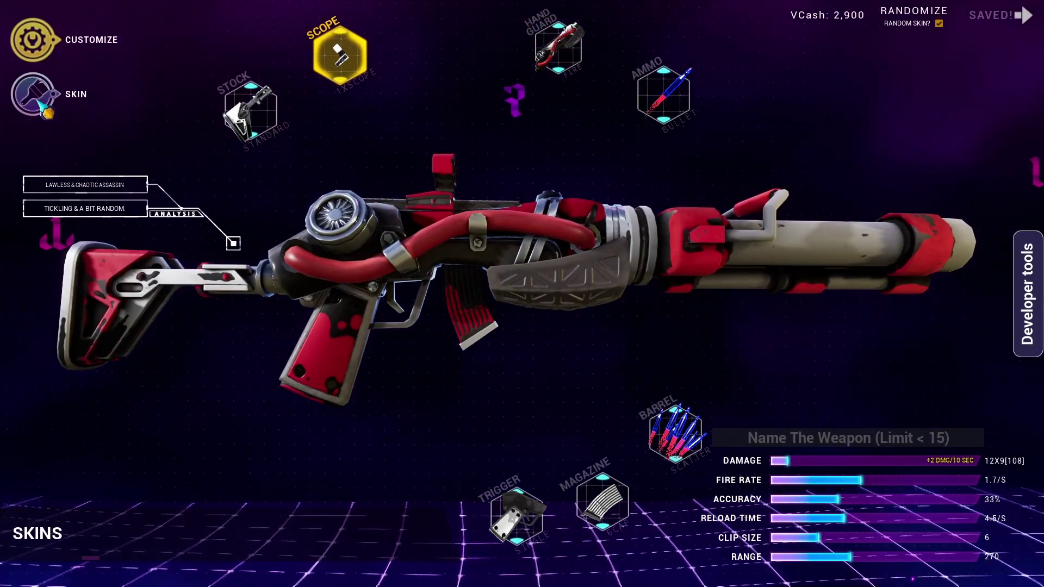
Step: Open the weapon skins and try Stylized Orange, Ocean Blue, Bloody Red, Mint Green and Pinkish on the weapon
click(43, 104)
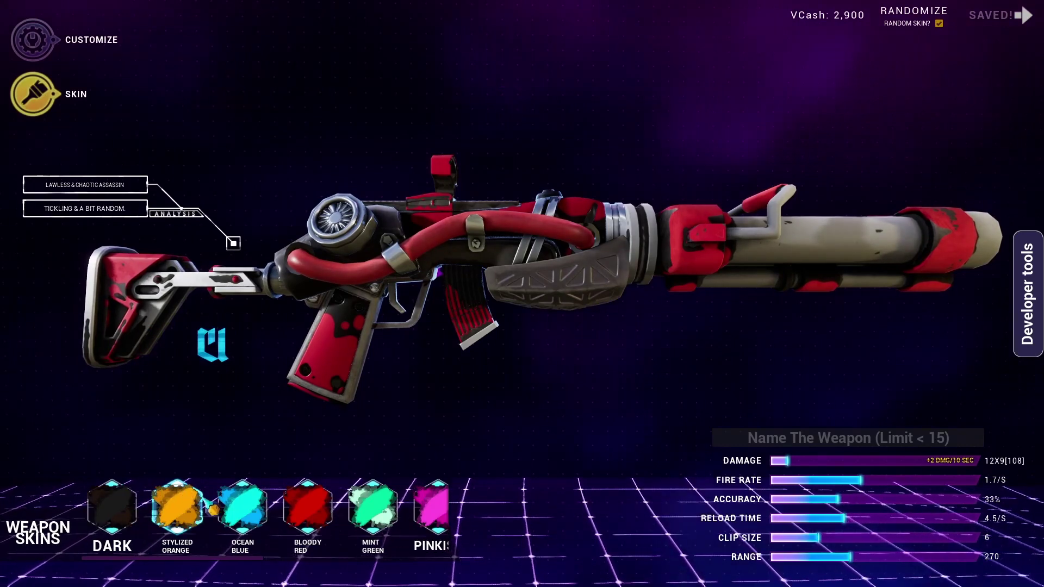
click(195, 514)
click(241, 508)
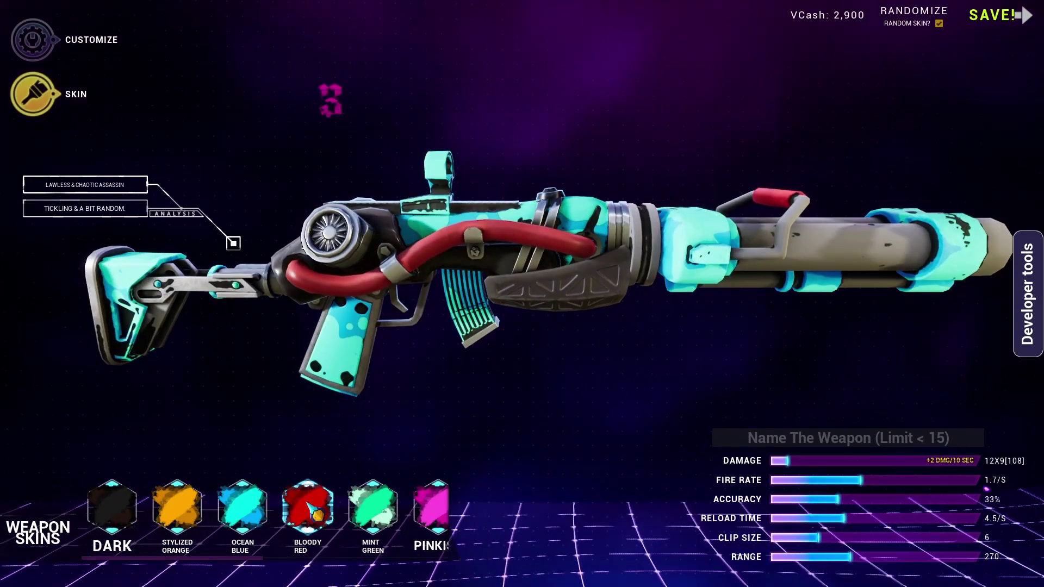
click(305, 509)
click(357, 506)
click(436, 506)
Step: Apply the Zombie! skin to the weapon and save it, returning to the saved weapons screen
scroll(434, 507, down, 5)
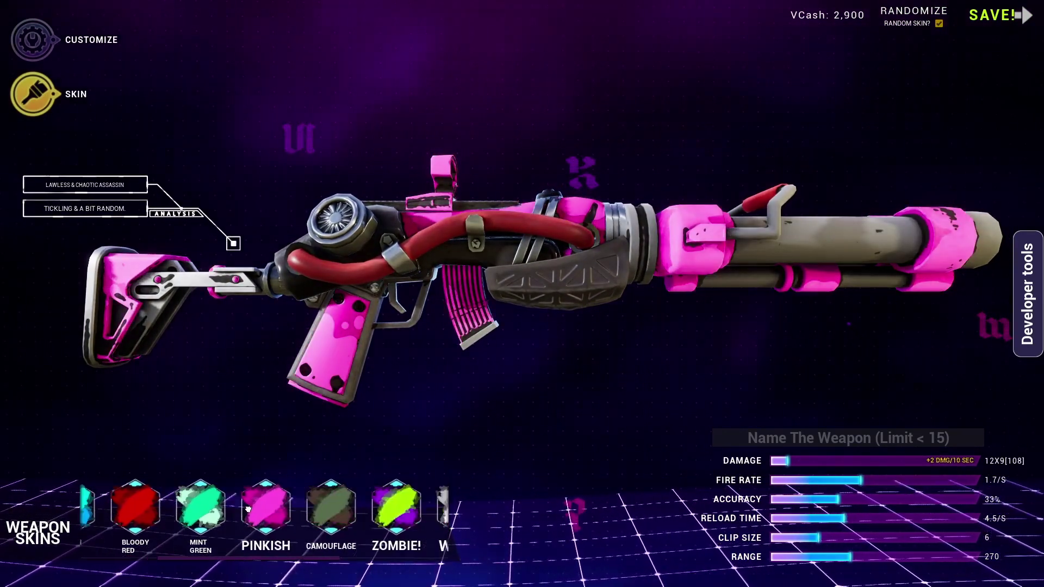
click(292, 514)
click(347, 509)
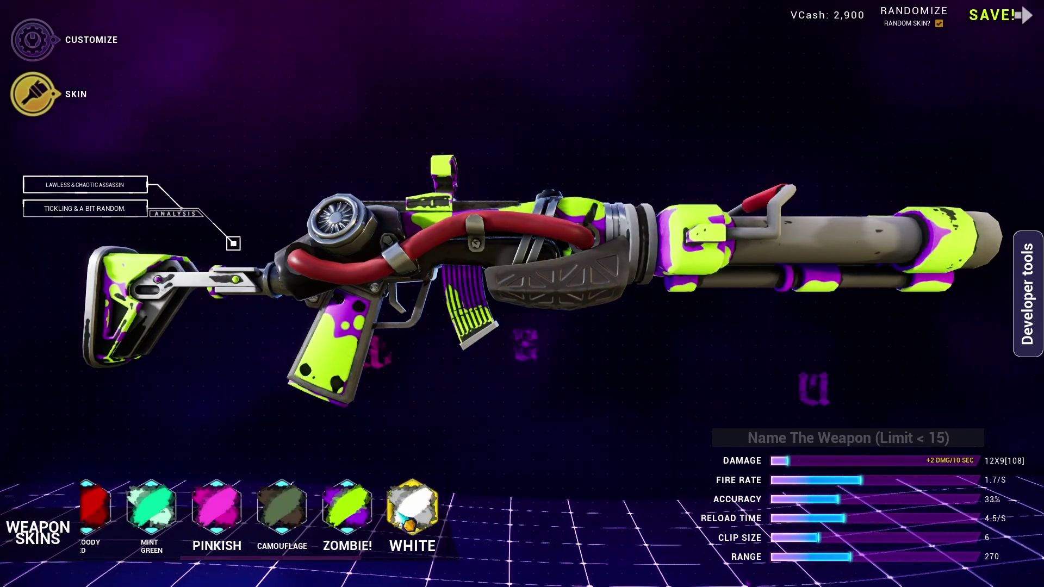
click(403, 514)
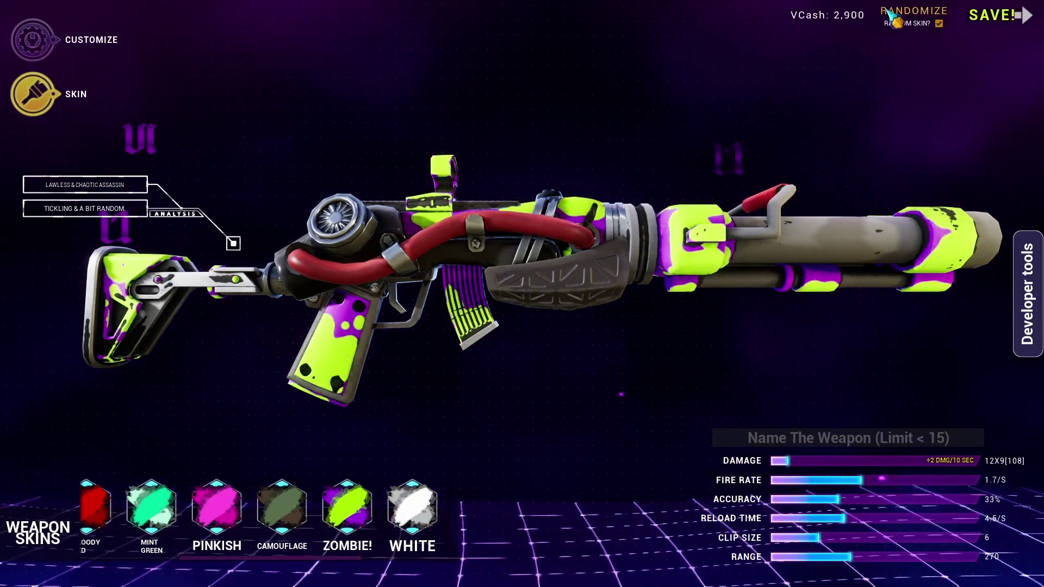
click(1024, 16)
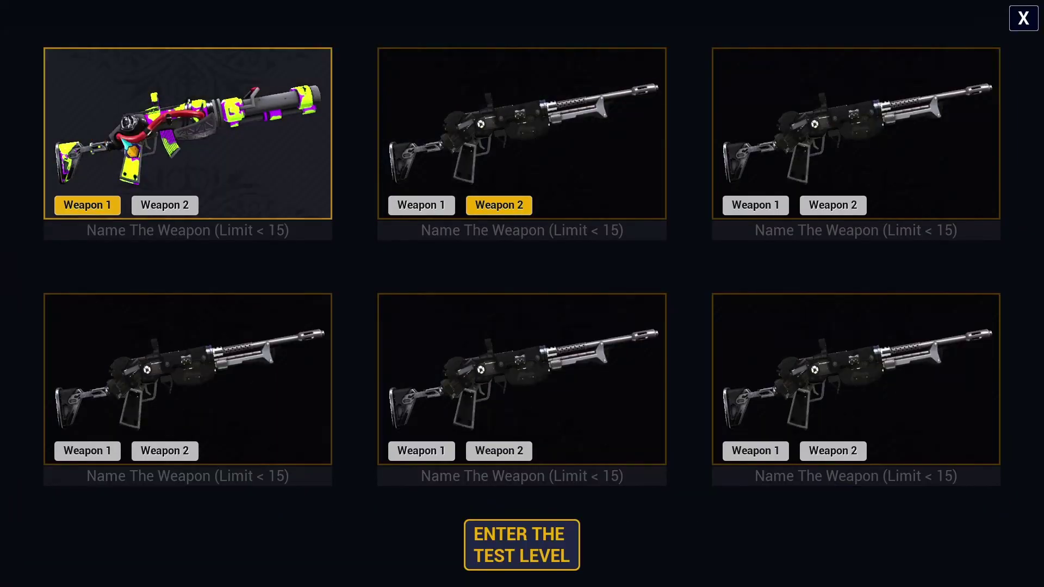